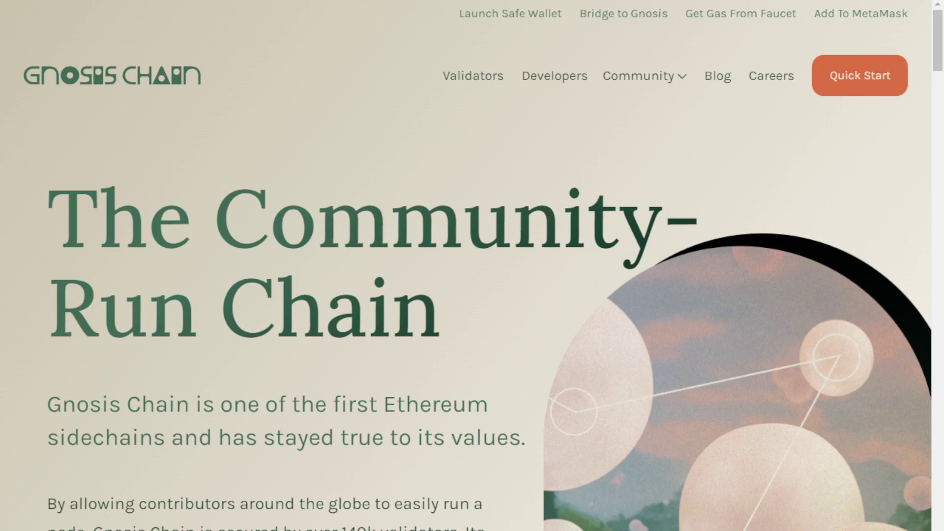
Scroll down to the 'Gas on Gnosis is Paid for in xDai' step and highlight the word xDai
{"action": "scroll", "coordinate": [306, 320], "scroll_direction": "down", "scroll_amount": 13}
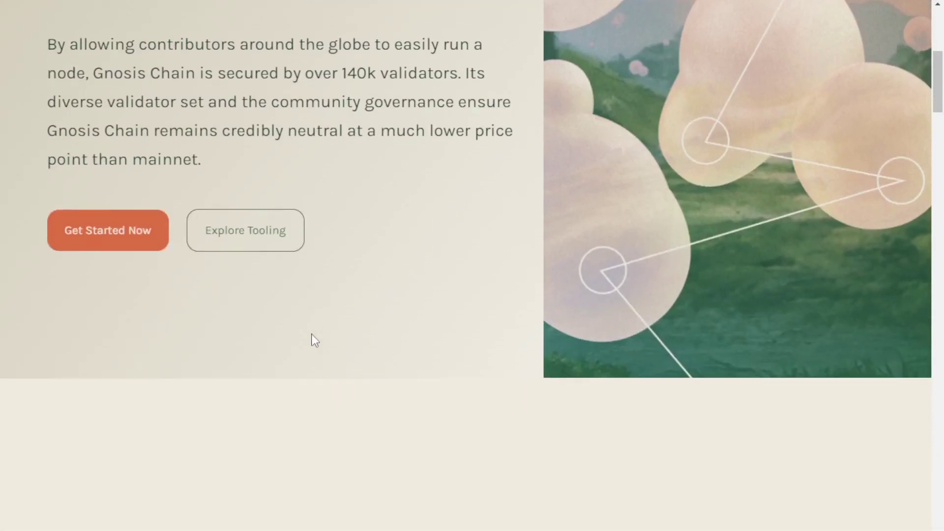
{"action": "scroll", "coordinate": [318, 343], "scroll_direction": "down", "scroll_amount": 12}
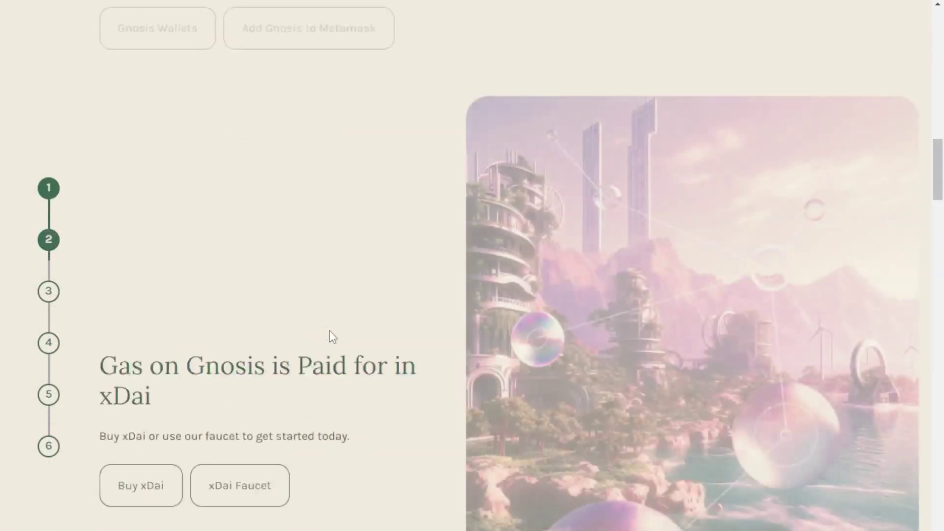
{"action": "scroll", "coordinate": [336, 335], "scroll_direction": "down", "scroll_amount": 1}
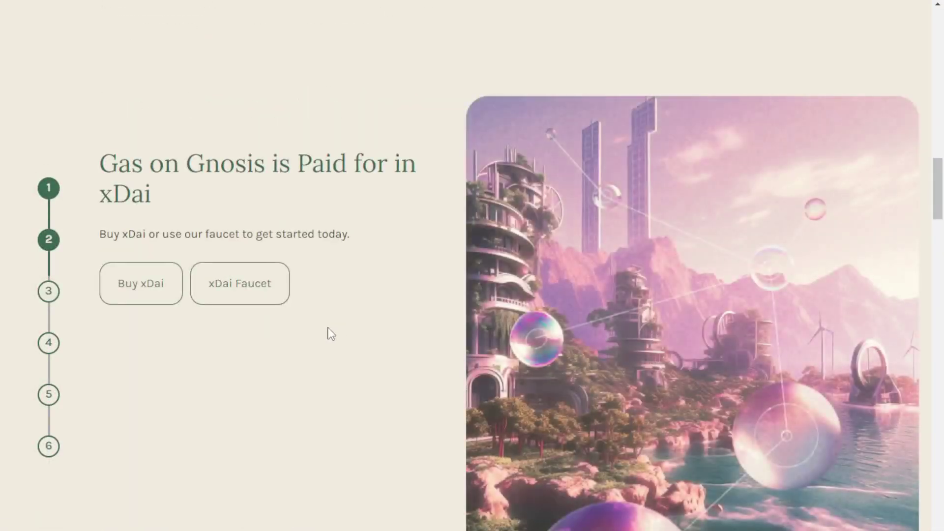
{"action": "double_click", "coordinate": [106, 194]}
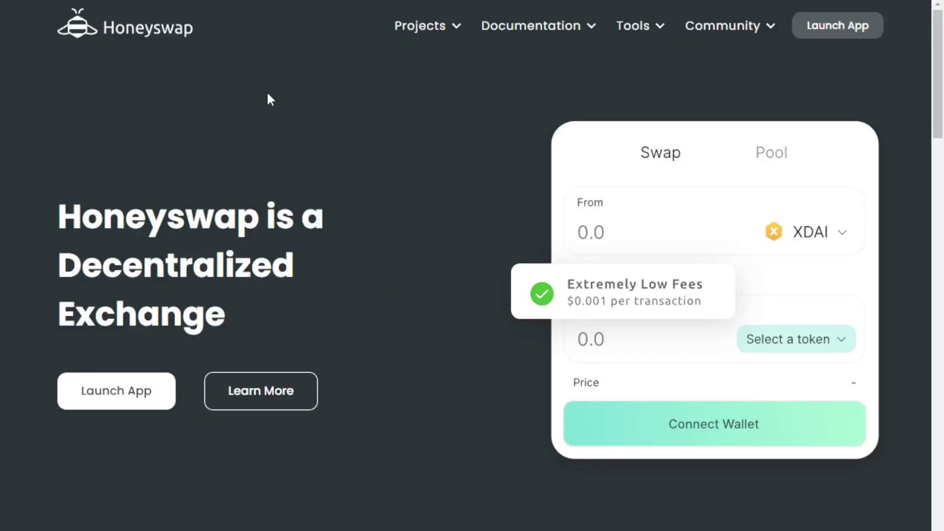
Launch the Honeyswap app from the homepage to reach the XDAI swap panel
{"action": "left_click", "coordinate": [828, 32]}
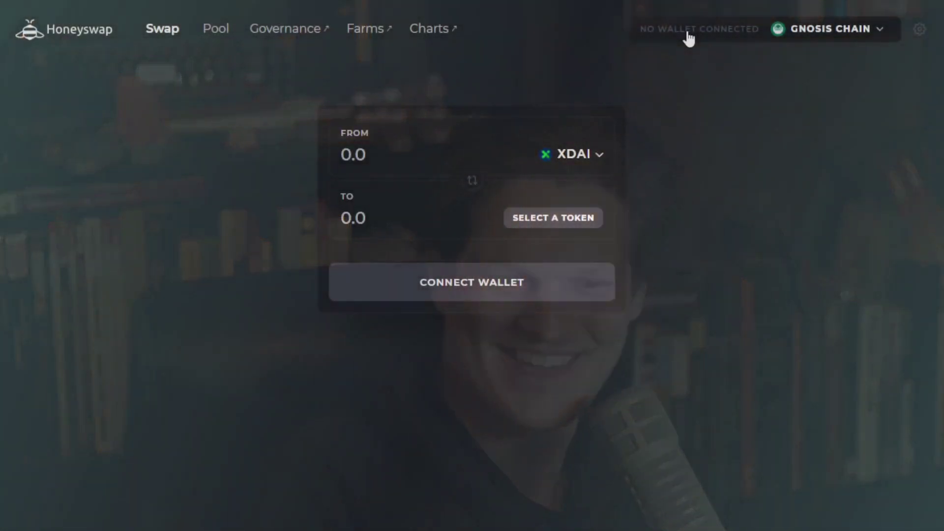
Connect the MetaMask wallet account to Honeyswap and approve the connection
{"action": "left_click", "coordinate": [689, 38]}
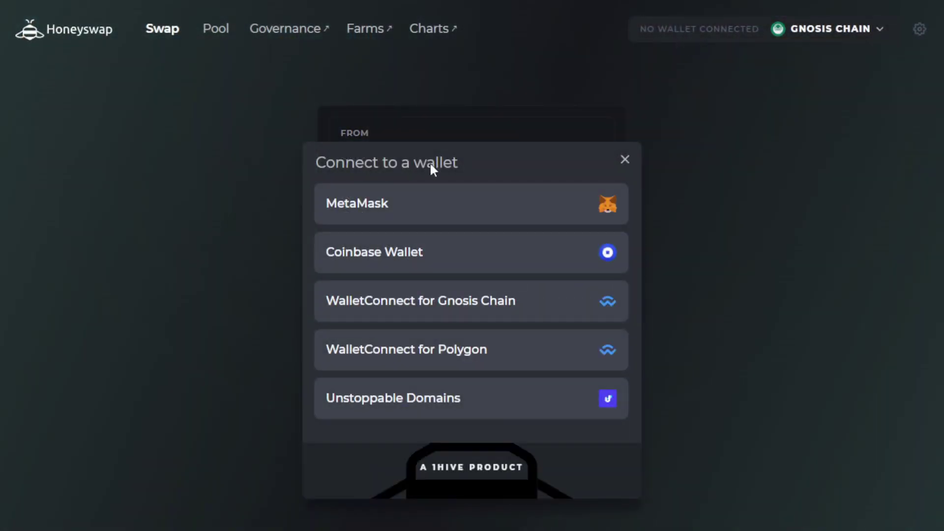
{"action": "left_click", "coordinate": [395, 211]}
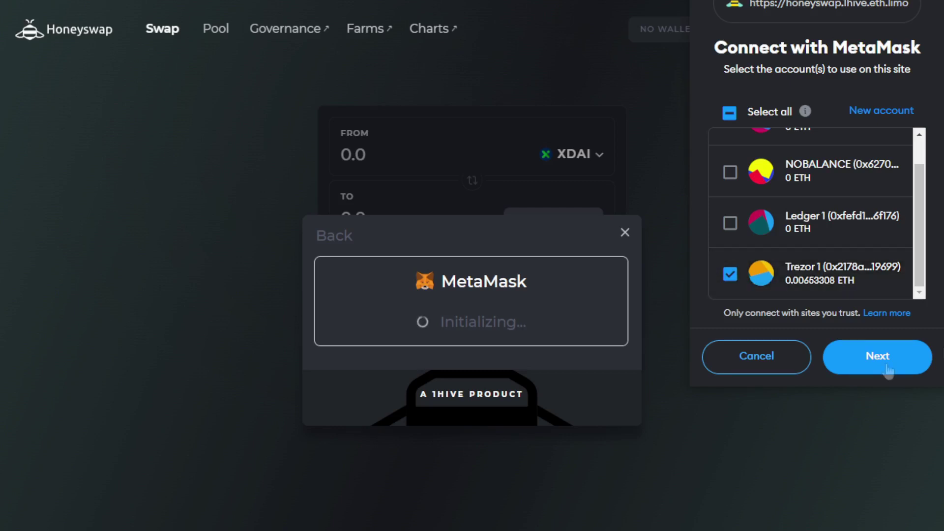
{"action": "left_click", "coordinate": [877, 357]}
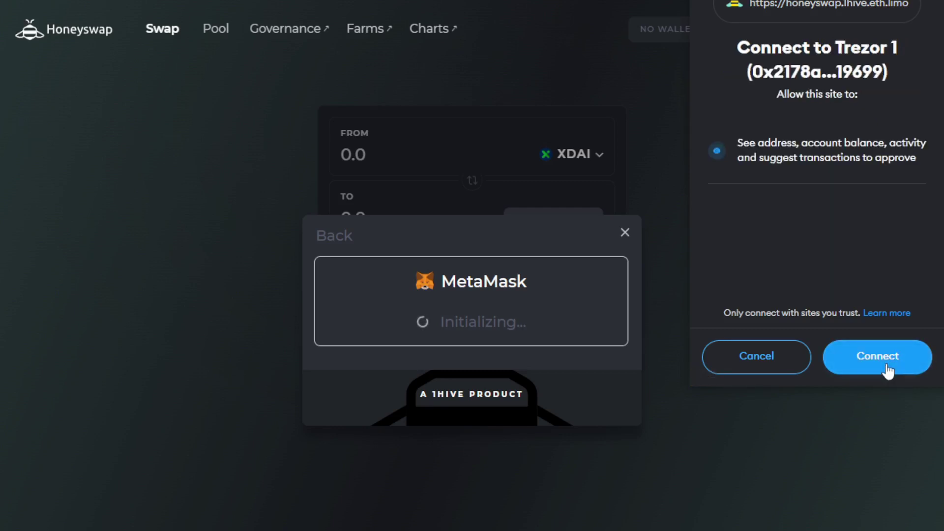
{"action": "left_click", "coordinate": [887, 366]}
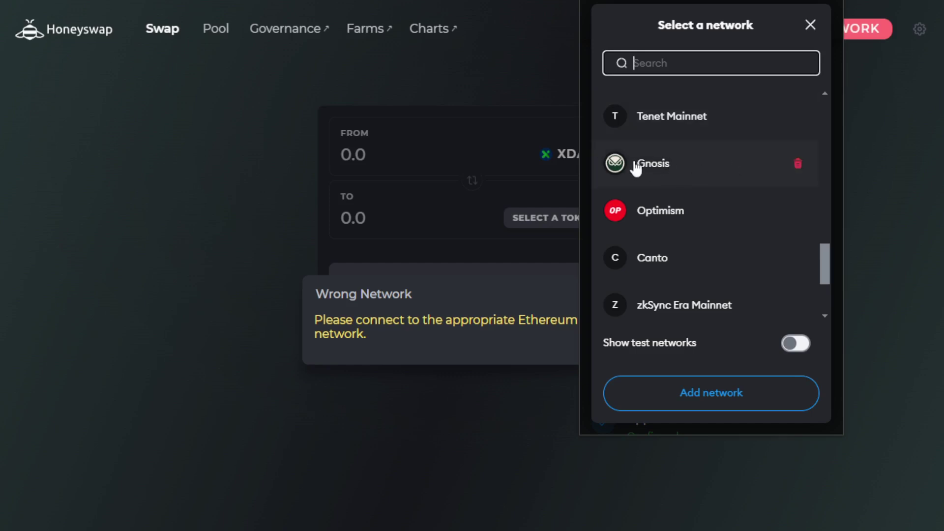
Select Gnosis in MetaMask's network list to switch Honeyswap onto Gnosis
{"action": "left_click", "coordinate": [653, 164]}
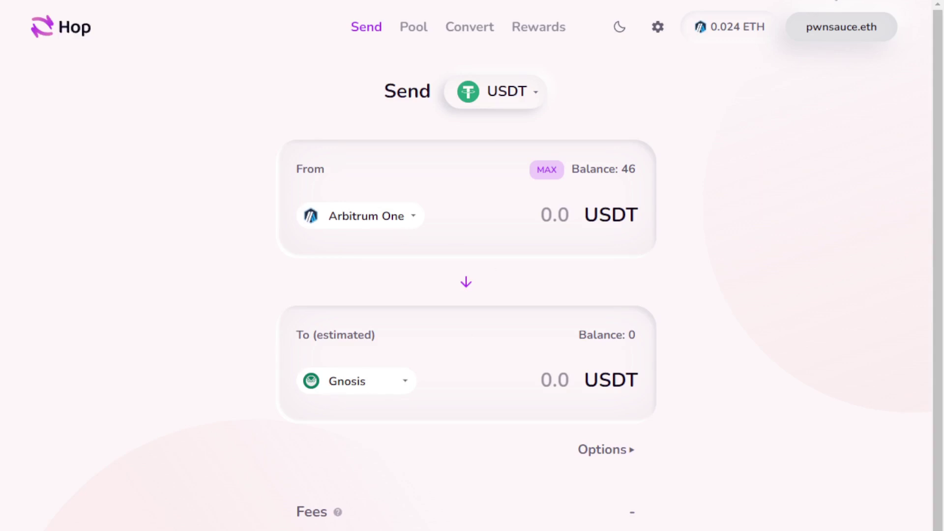
Check the wallet's ETH balance, then fill in the full 46 USDT balance to send
{"action": "left_click", "coordinate": [835, 1]}
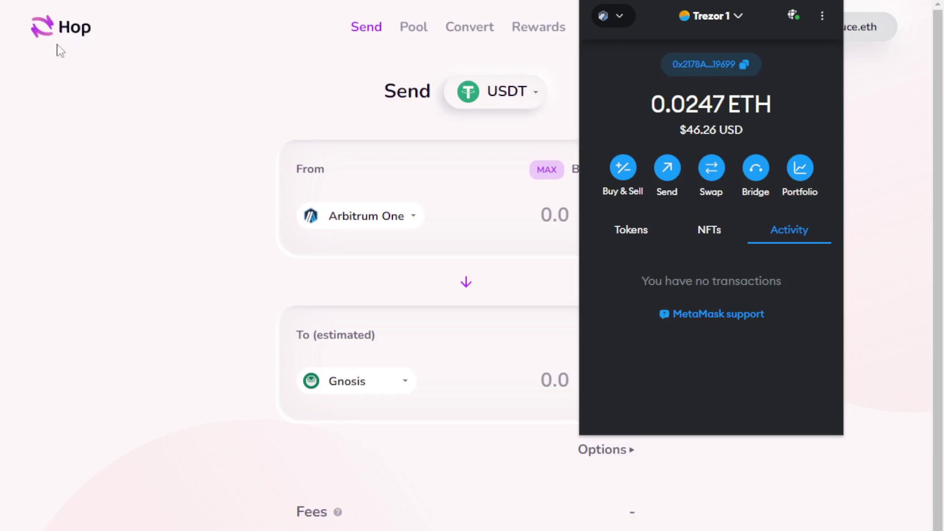
{"action": "left_click", "coordinate": [141, 186]}
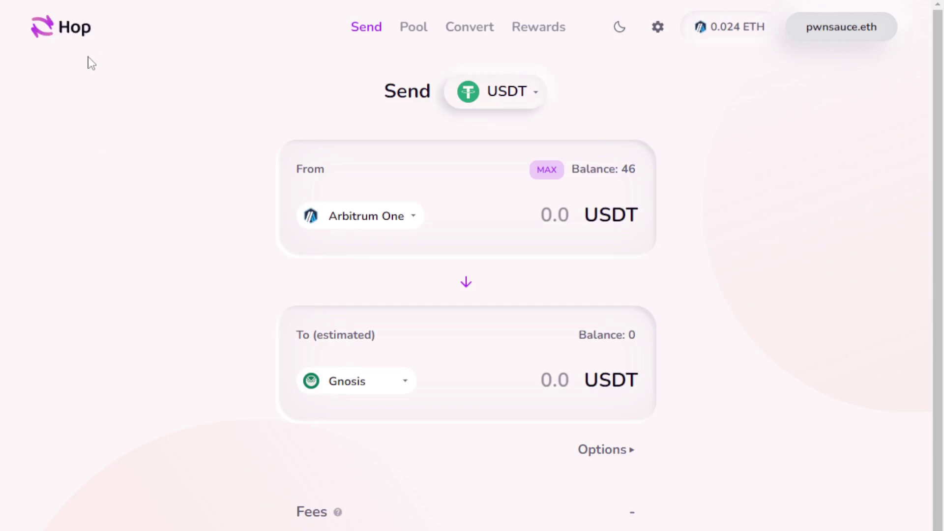
{"action": "left_click", "coordinate": [548, 172]}
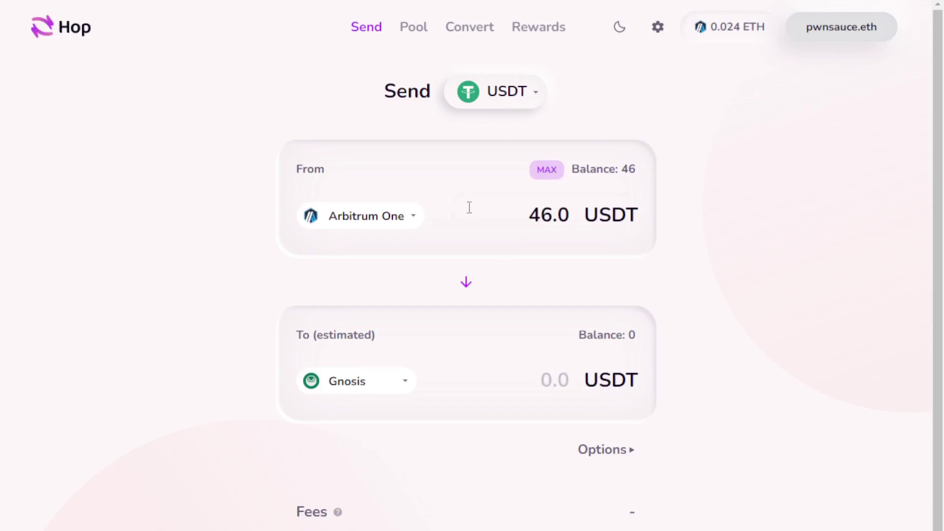
{"action": "scroll", "coordinate": [713, 261], "scroll_direction": "down", "scroll_amount": 1}
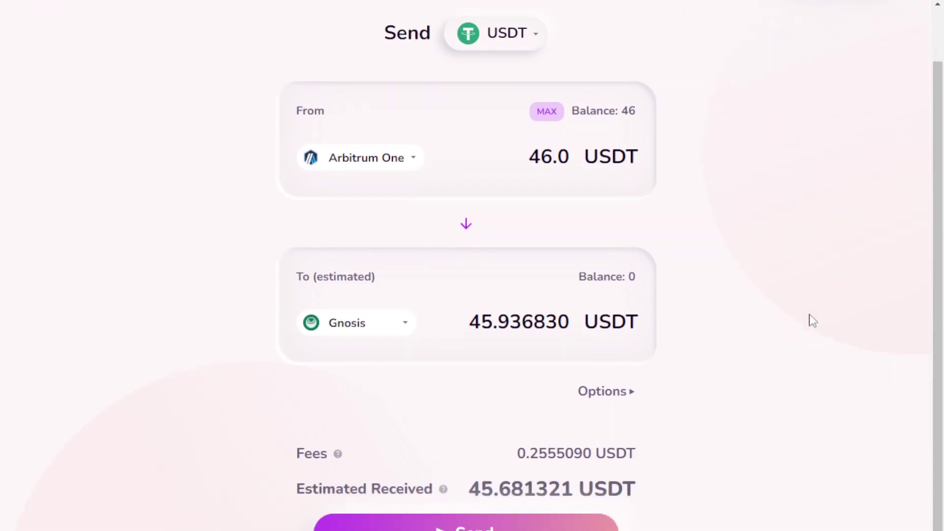
Send and confirm the 46 USDT transfer to Gnosis, then view its source transaction
{"action": "left_click", "coordinate": [485, 528]}
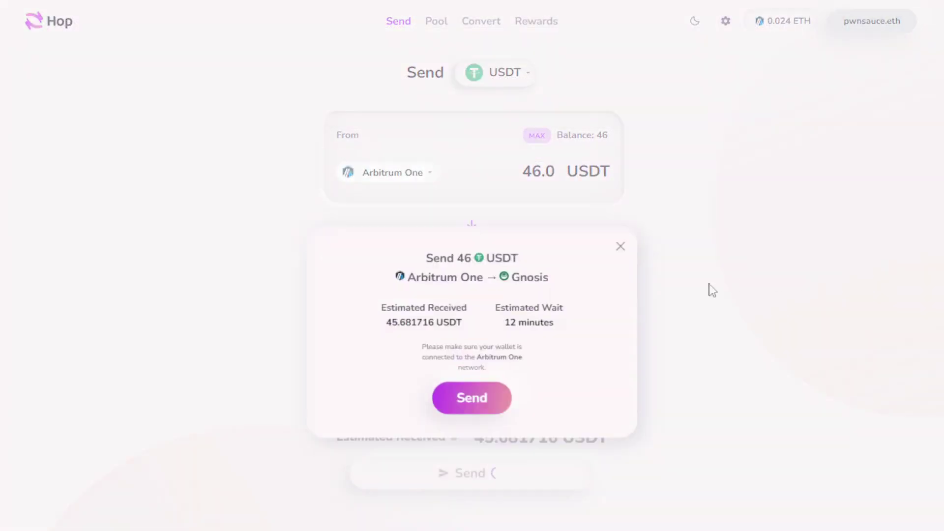
{"action": "left_click", "coordinate": [482, 397]}
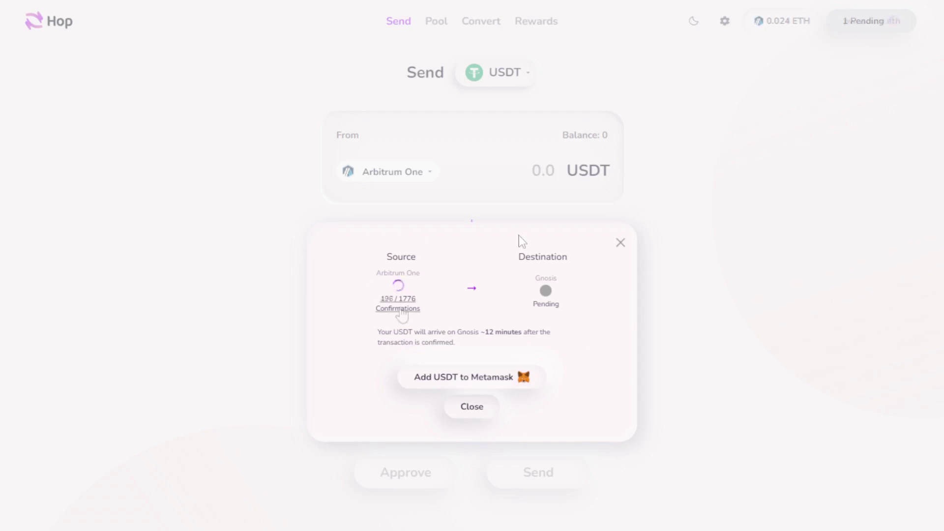
{"action": "left_click", "coordinate": [400, 308]}
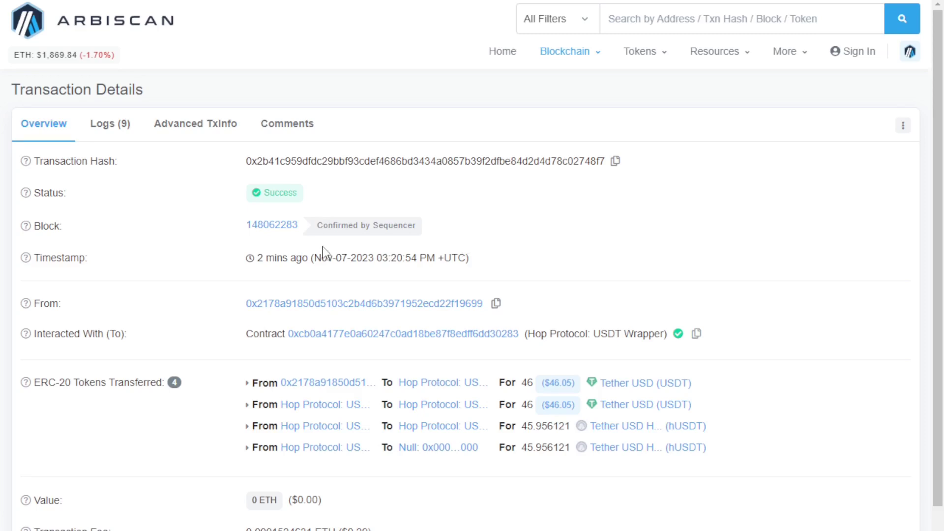
Review the Arbiscan transaction and the Gnosis arrival delivering 45.681815 USDT
{"action": "mouse_move", "coordinate": [400, 240]}
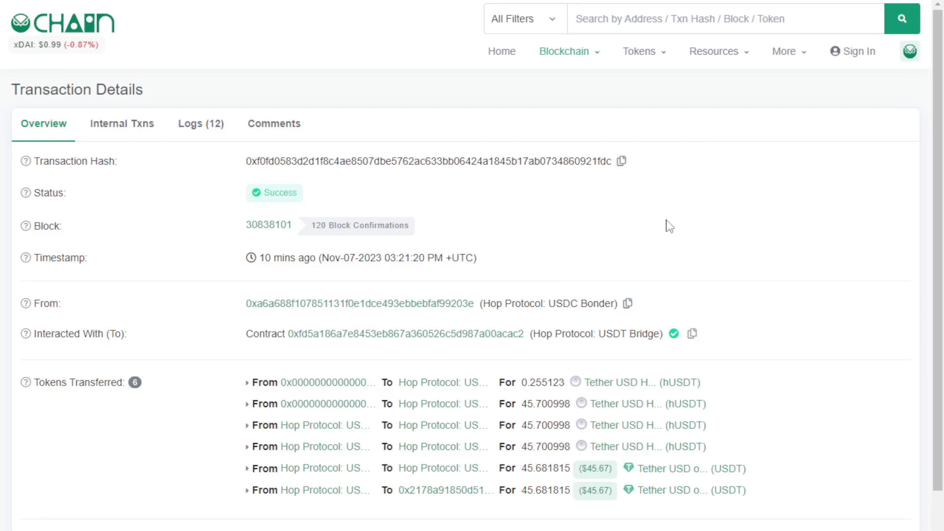
Open the recipient's Gnosisscan address page and check its tokens, including 45.681815 USDT
{"action": "scroll", "coordinate": [670, 226], "scroll_direction": "down", "scroll_amount": 4}
{"action": "scroll", "coordinate": [639, 221], "scroll_direction": "up", "scroll_amount": 4}
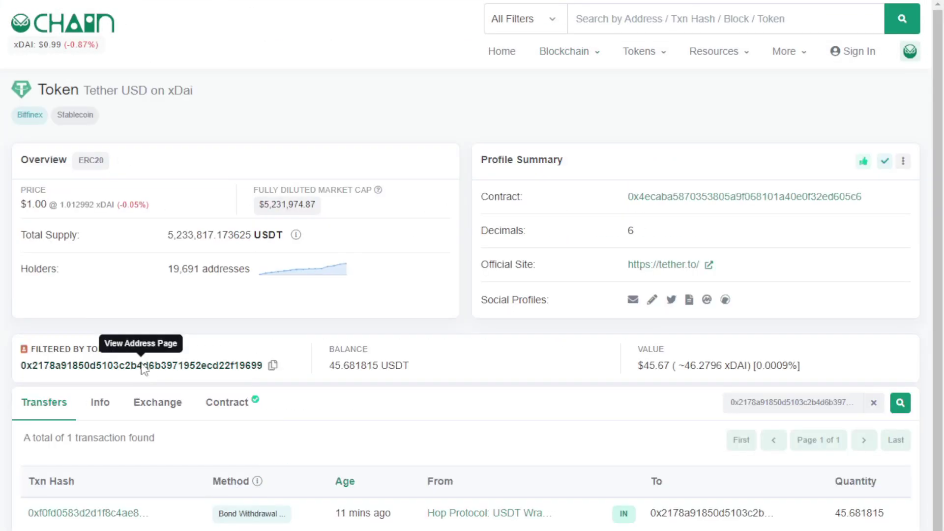
{"action": "left_click", "coordinate": [232, 364]}
{"action": "left_click", "coordinate": [329, 234]}
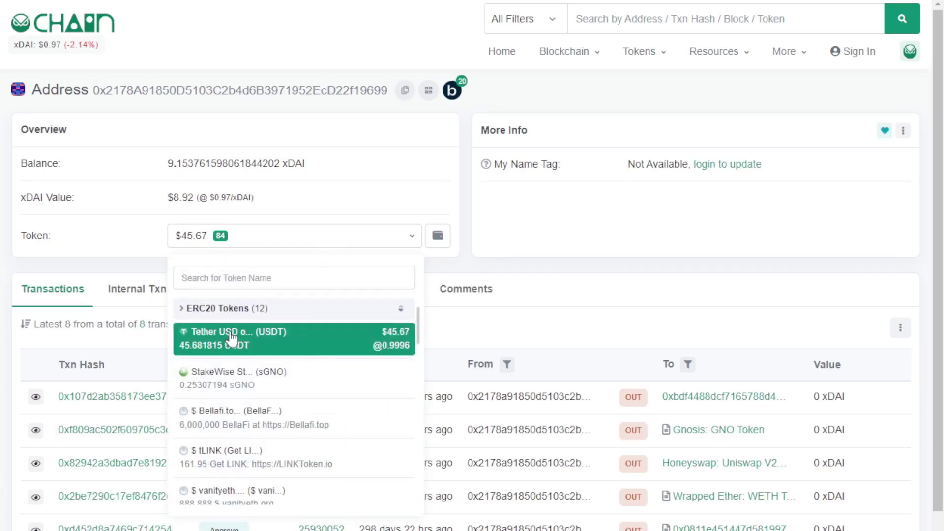
{"action": "left_click", "coordinate": [351, 342]}
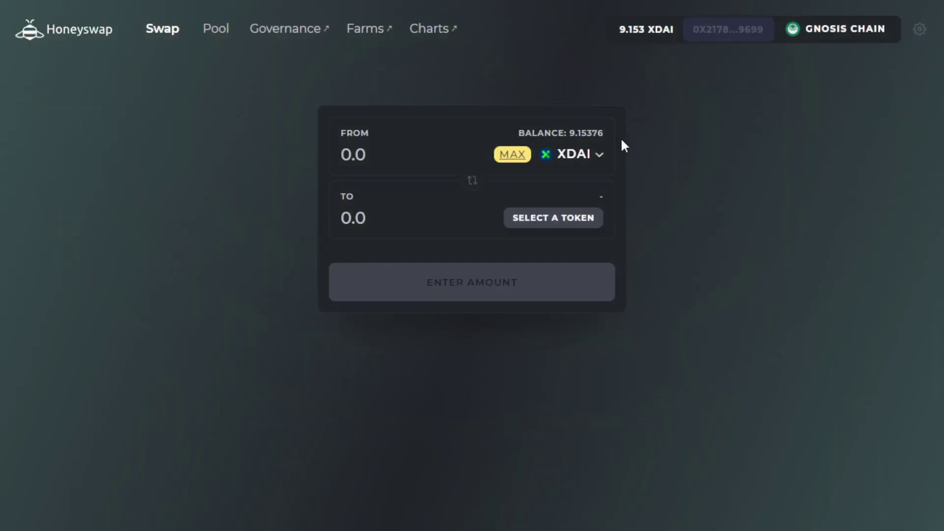
Set up a swap from USDT to XDAI with 15.6818 USDT as the amount
{"action": "left_click", "coordinate": [585, 155]}
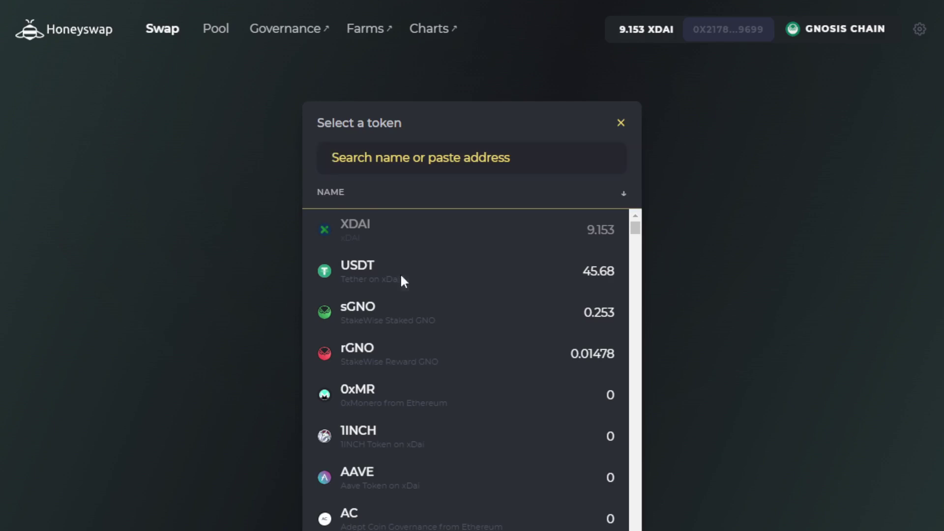
{"action": "left_click", "coordinate": [402, 280]}
{"action": "left_click", "coordinate": [565, 218]}
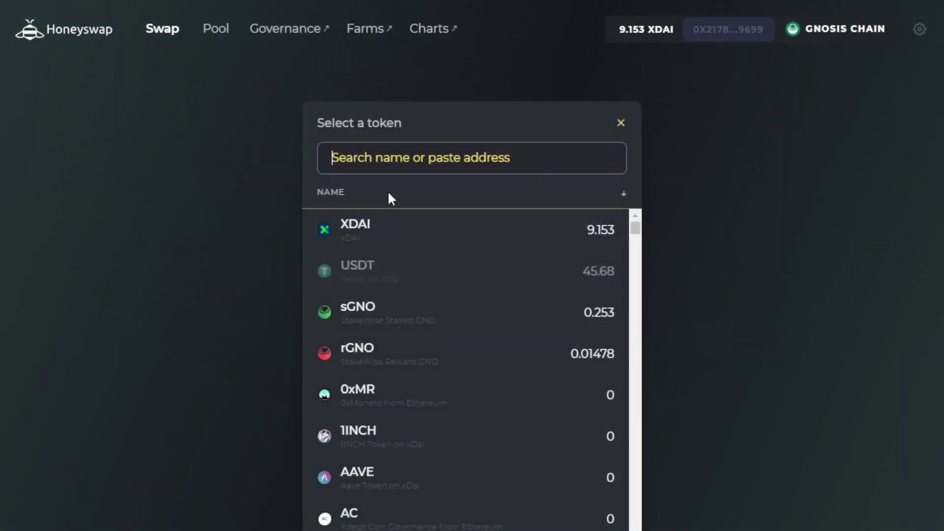
{"action": "type", "text": "xdai"}
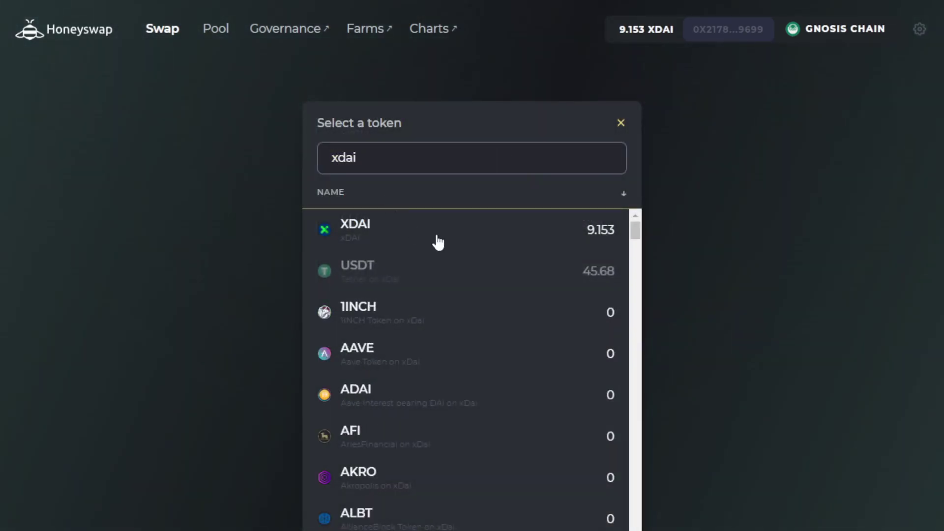
{"action": "left_click", "coordinate": [441, 238]}
{"action": "left_click", "coordinate": [416, 156]}
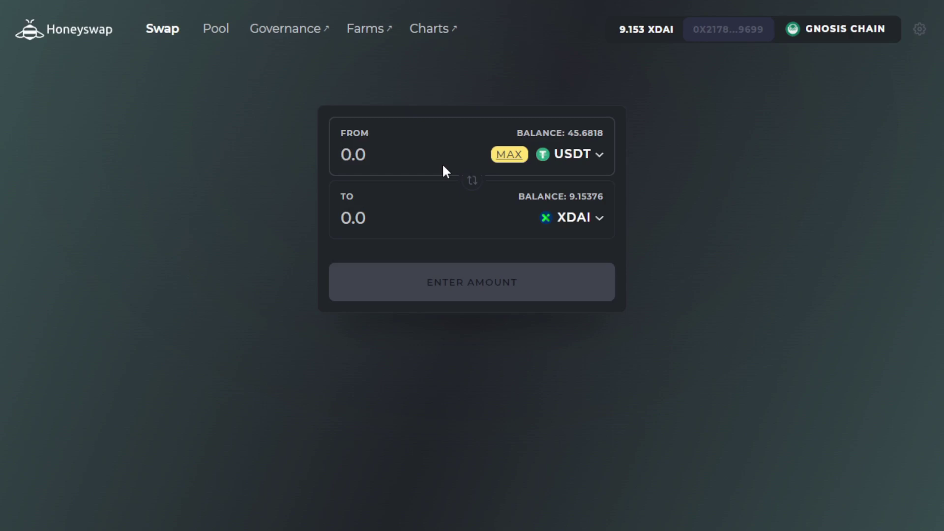
{"action": "type", "text": "15.6818"}
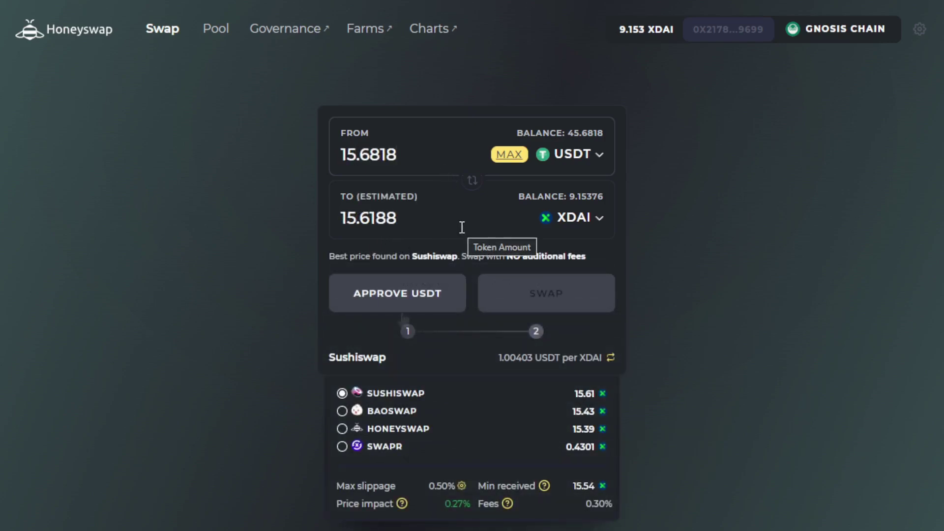
Approve USDT in MetaMask with a custom spending cap of 45.6818
{"action": "left_click", "coordinate": [381, 311]}
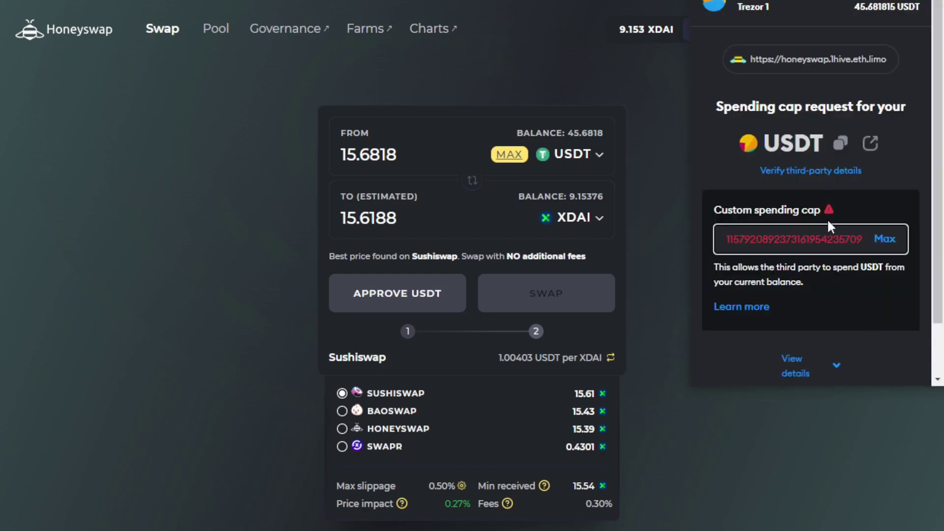
{"action": "left_click_drag", "start_coordinate": [834, 243], "coordinate": [573, 259]}
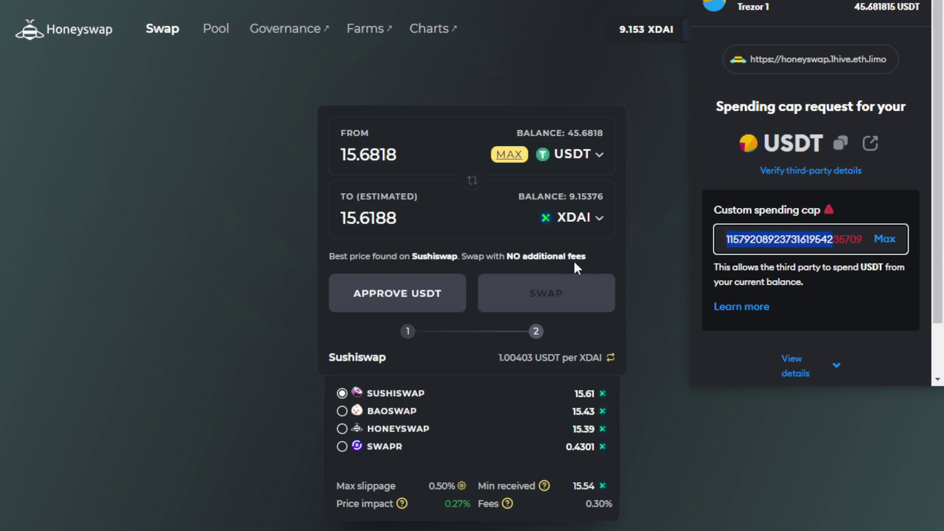
{"action": "left_click", "coordinate": [769, 244]}
{"action": "double_click", "coordinate": [768, 243]}
{"action": "key", "text": "BackSpace"}
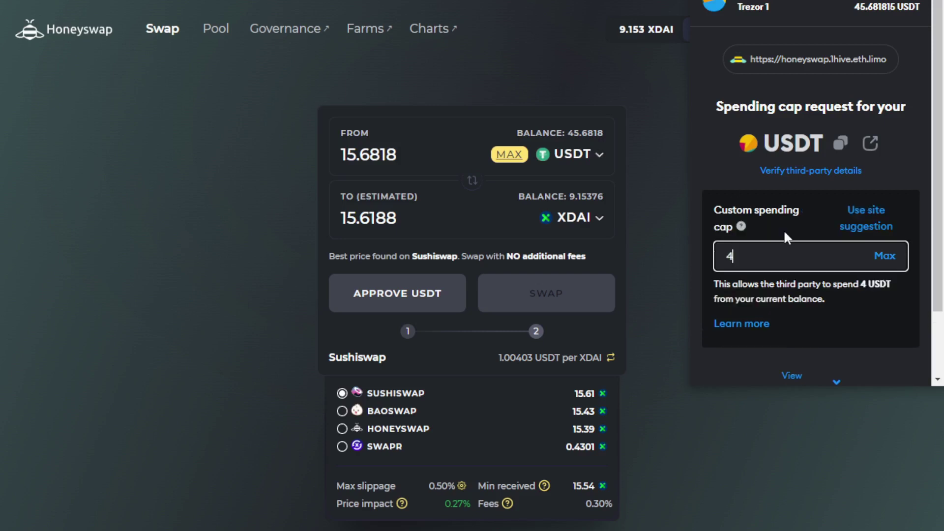
{"action": "type", "text": "45.6818"}
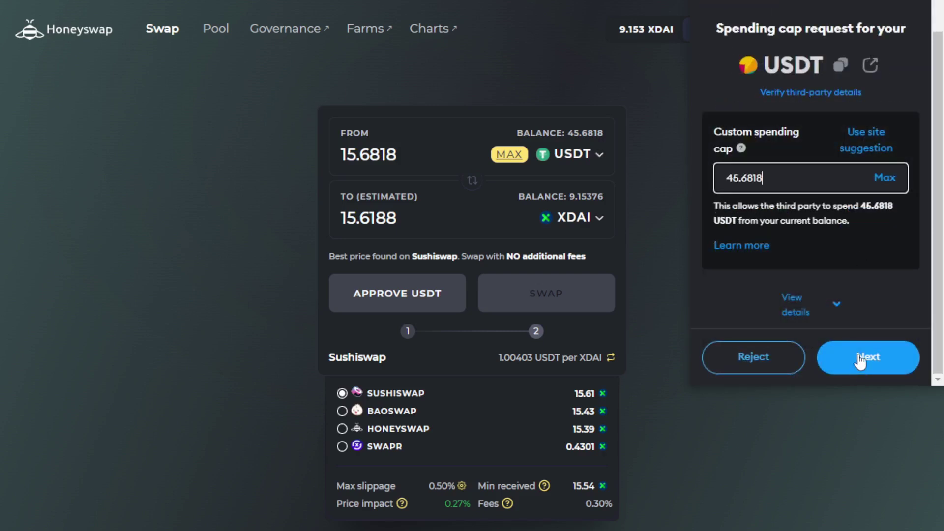
{"action": "left_click", "coordinate": [862, 355]}
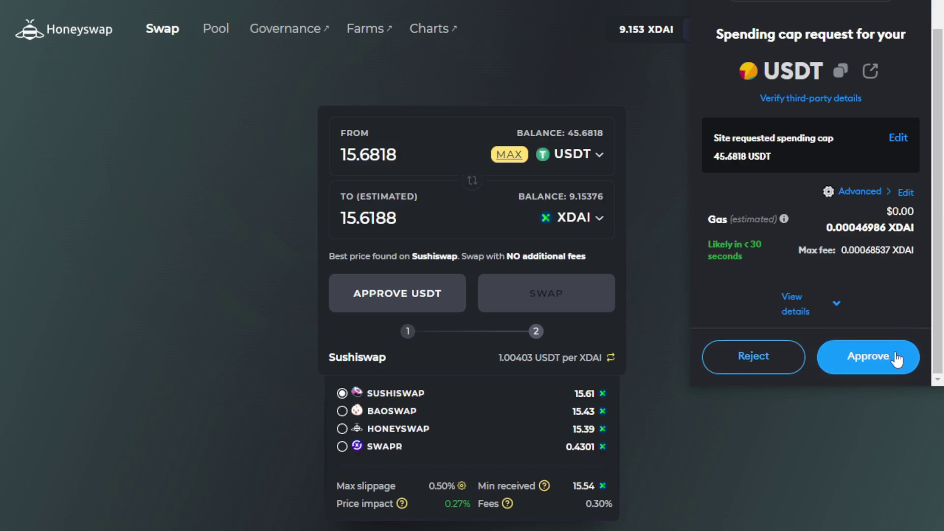
{"action": "left_click", "coordinate": [891, 370]}
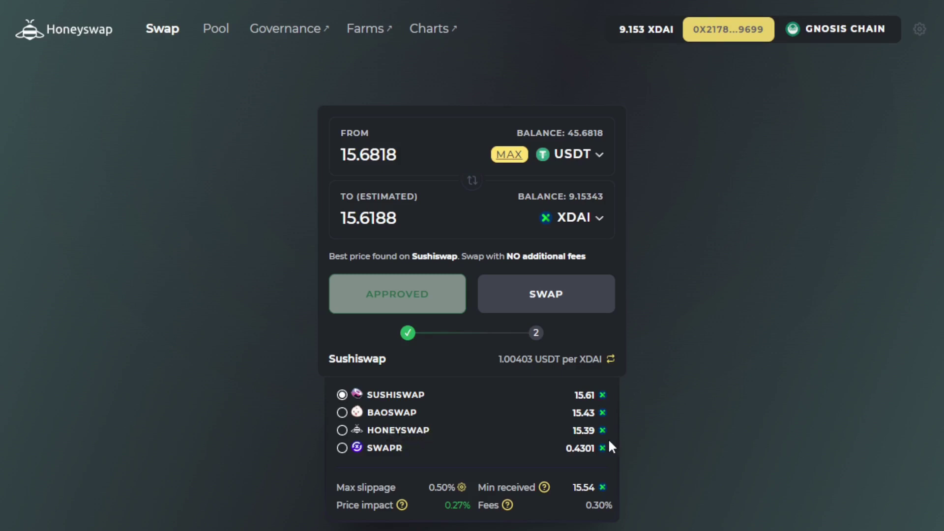
Execute and confirm the 15.6818 USDT to 15.6188 XDAI swap
{"action": "left_click", "coordinate": [540, 302]}
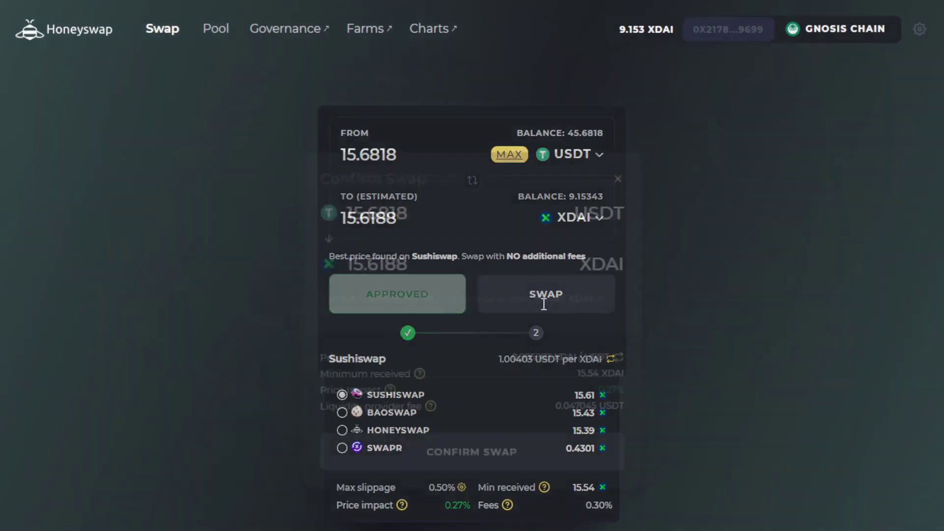
{"action": "left_click", "coordinate": [554, 446]}
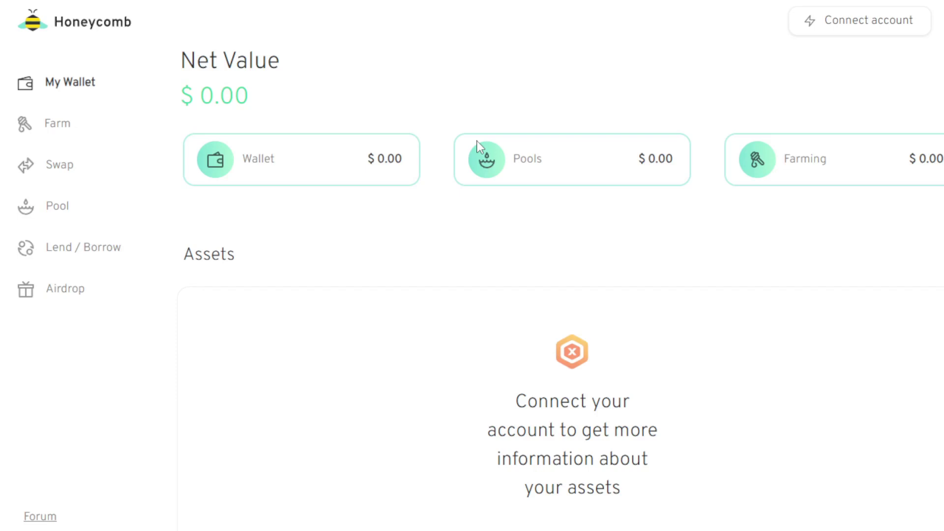
Connect MetaMask to Honeycomb and check what the WETH - WBTC LP farm requires for staking
{"action": "left_click", "coordinate": [877, 26]}
{"action": "left_click", "coordinate": [812, 94]}
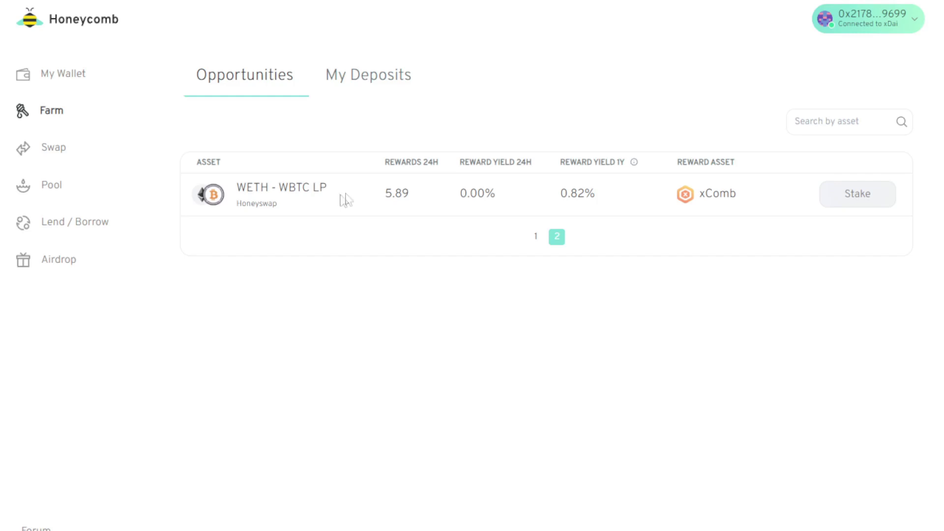
{"action": "mouse_move", "coordinate": [845, 199]}
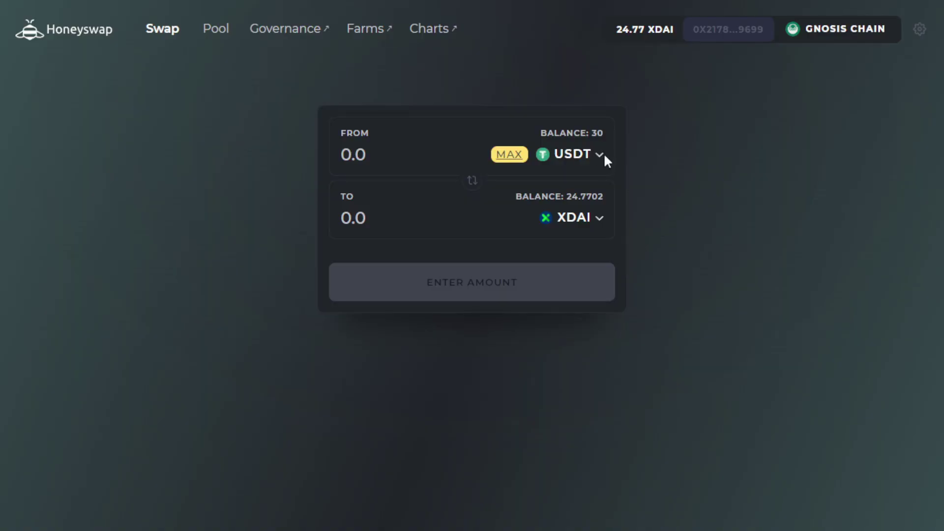
Swap 15 USDT for WBTC (about 0.00042647) and confirm the transaction in MetaMask
{"action": "left_click", "coordinate": [417, 156]}
{"action": "type", "text": "15"}
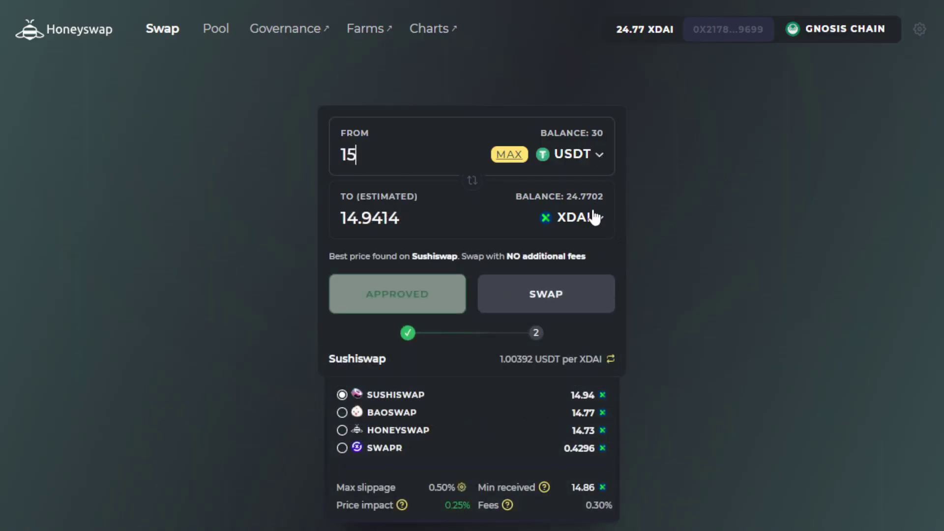
{"action": "left_click", "coordinate": [594, 216]}
{"action": "type", "text": "wbtc"}
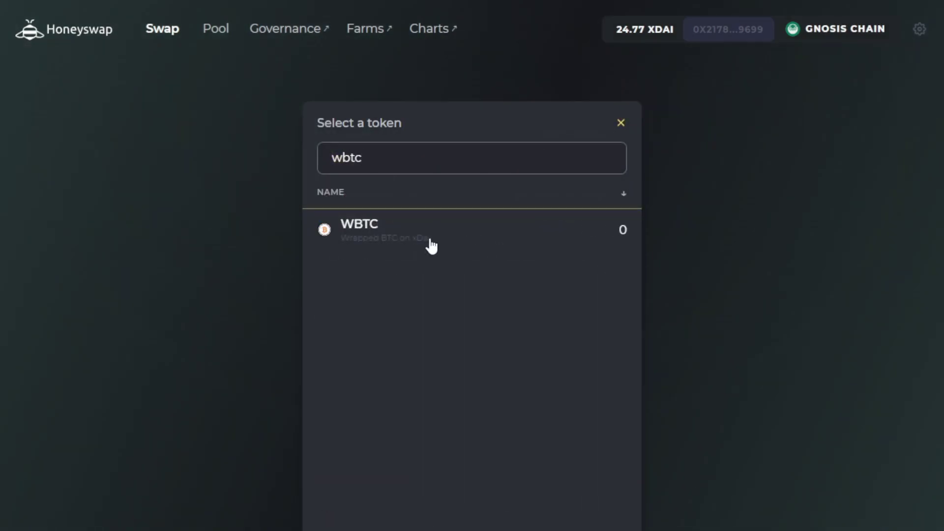
{"action": "left_click", "coordinate": [432, 245]}
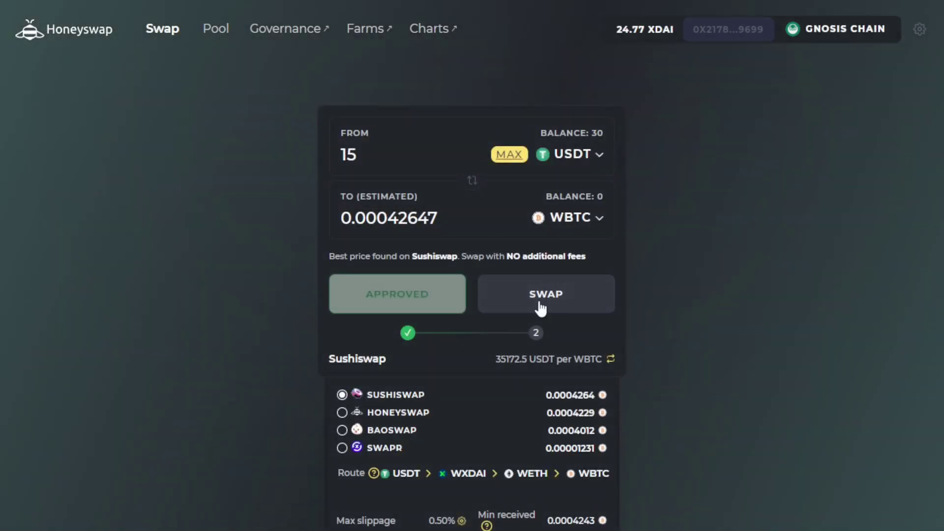
{"action": "left_click", "coordinate": [581, 297]}
{"action": "left_click", "coordinate": [493, 443]}
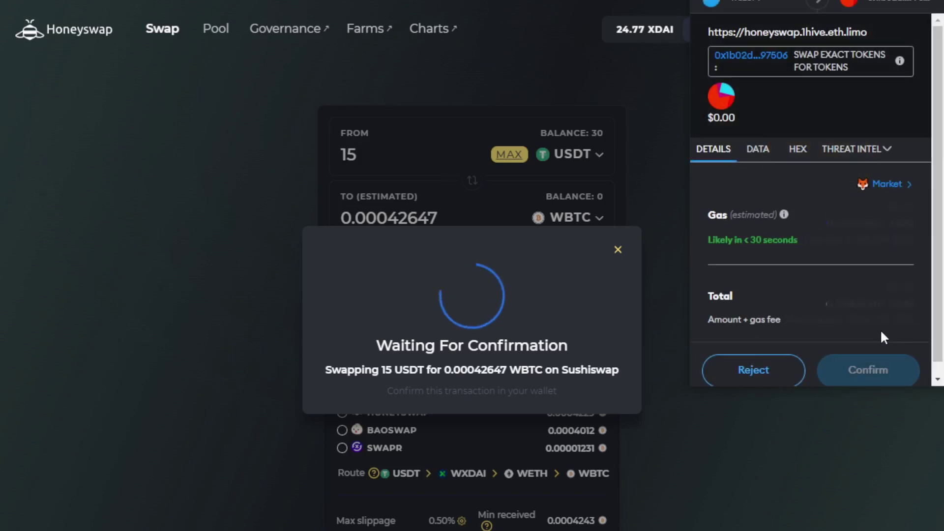
{"action": "left_click", "coordinate": [877, 372]}
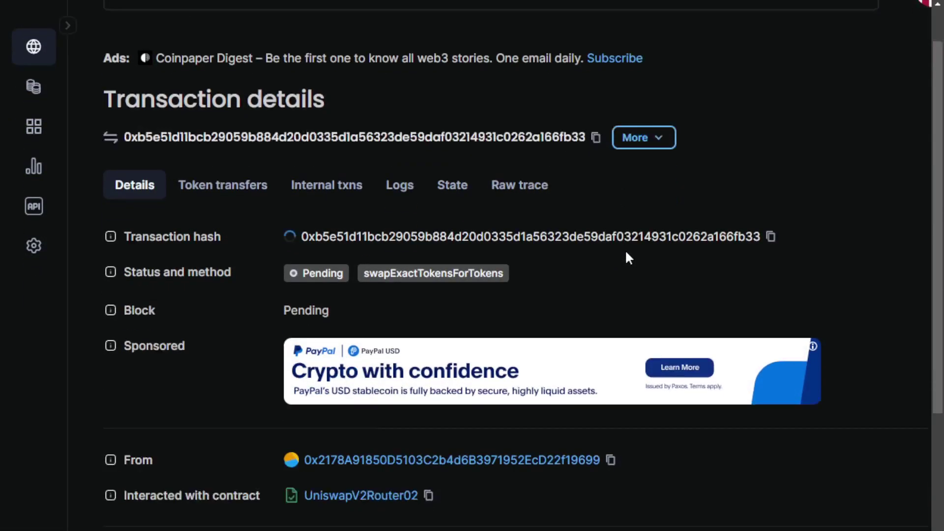
{"action": "scroll", "coordinate": [626, 253], "scroll_direction": "down", "scroll_amount": 2}
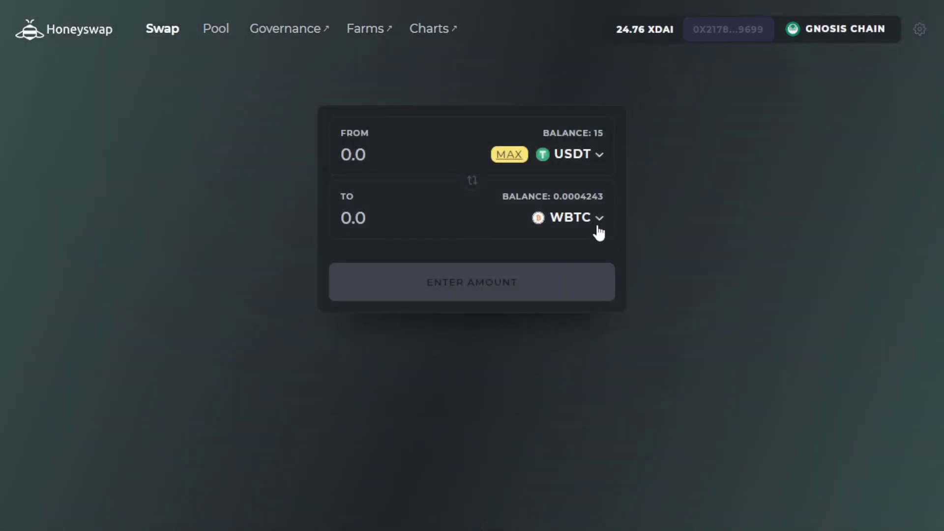
Swap 15 USDT for 0.00787568 WETH via Sushiswap, confirming the swap
{"action": "left_click", "coordinate": [598, 229]}
{"action": "type", "text": "wet"}
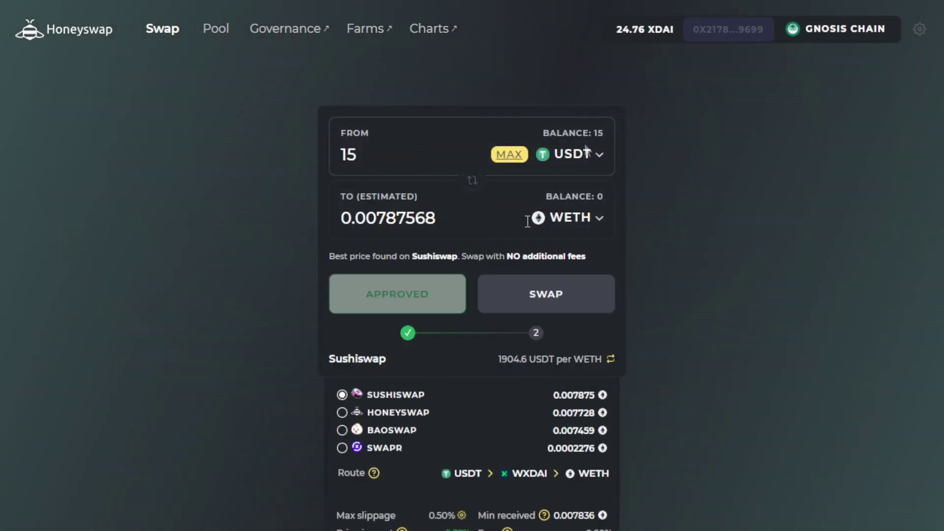
{"action": "left_click", "coordinate": [569, 296]}
{"action": "left_click", "coordinate": [488, 465]}
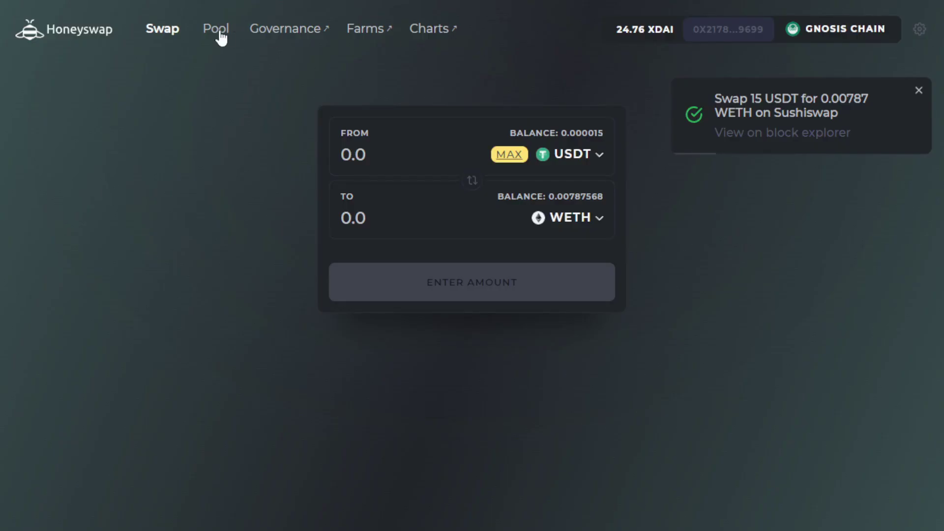
{"action": "left_click", "coordinate": [220, 33]}
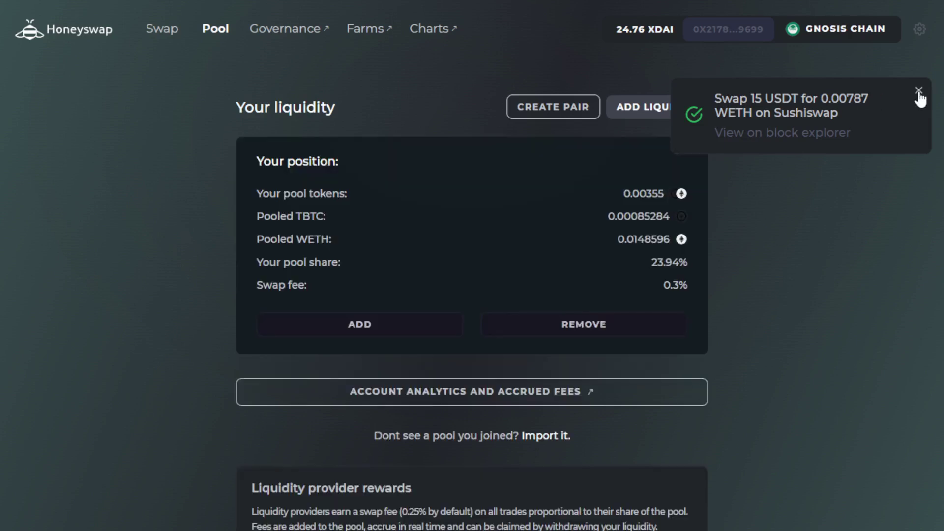
Pair WETH with WBTC in Add Liquidity, using the full 0.0004243 WBTC against 0.00785032 WETH
{"action": "left_click", "coordinate": [918, 91]}
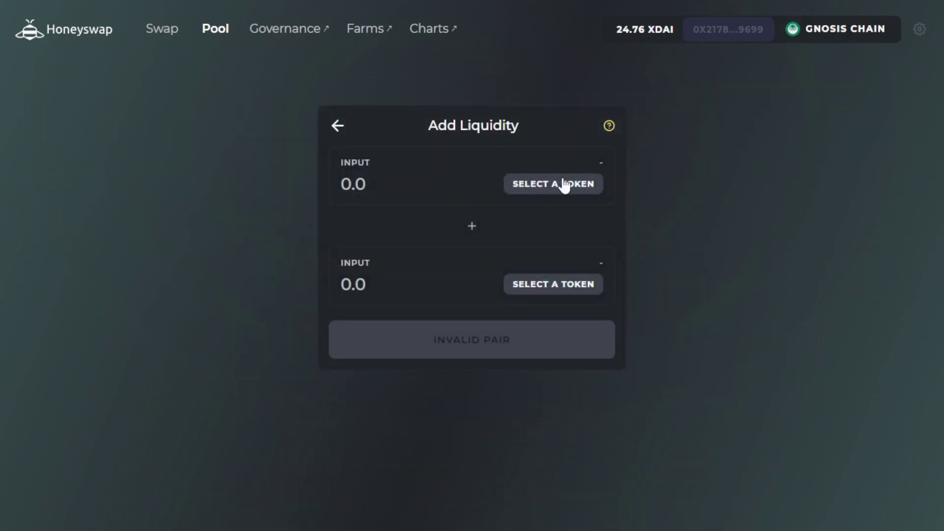
{"action": "left_click", "coordinate": [563, 185]}
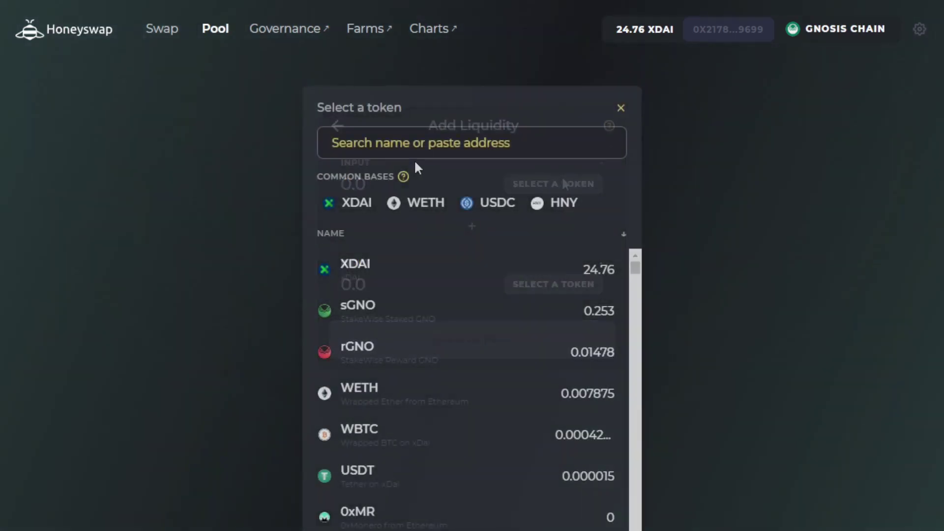
{"action": "left_click", "coordinate": [435, 399]}
{"action": "left_click", "coordinate": [588, 290]}
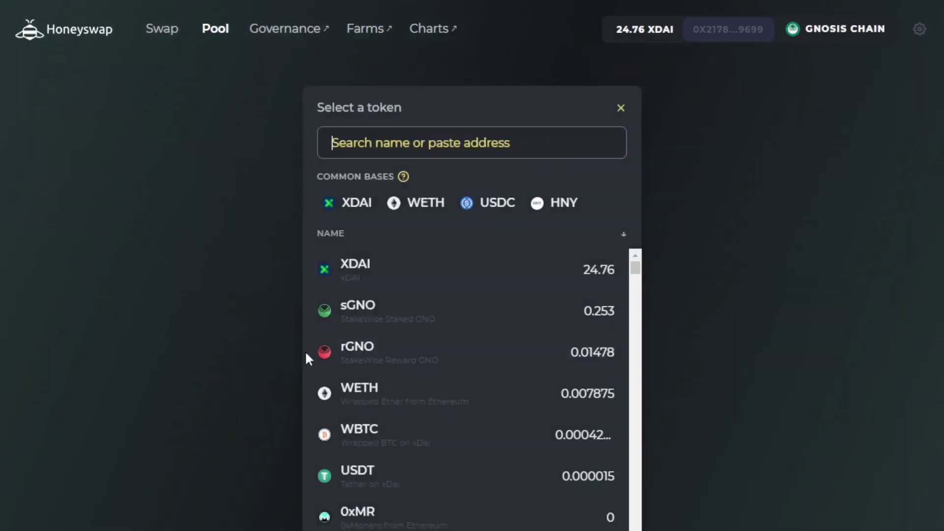
{"action": "left_click", "coordinate": [375, 440]}
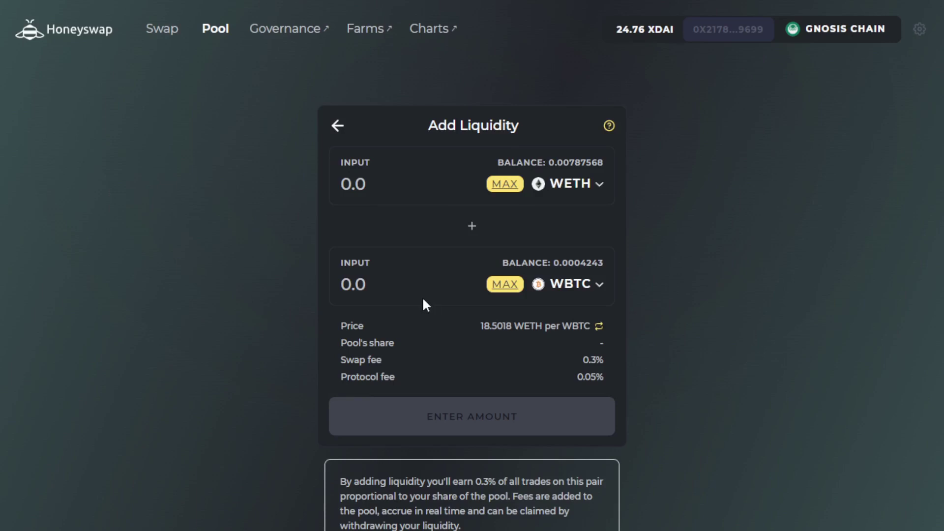
{"action": "left_click", "coordinate": [508, 288]}
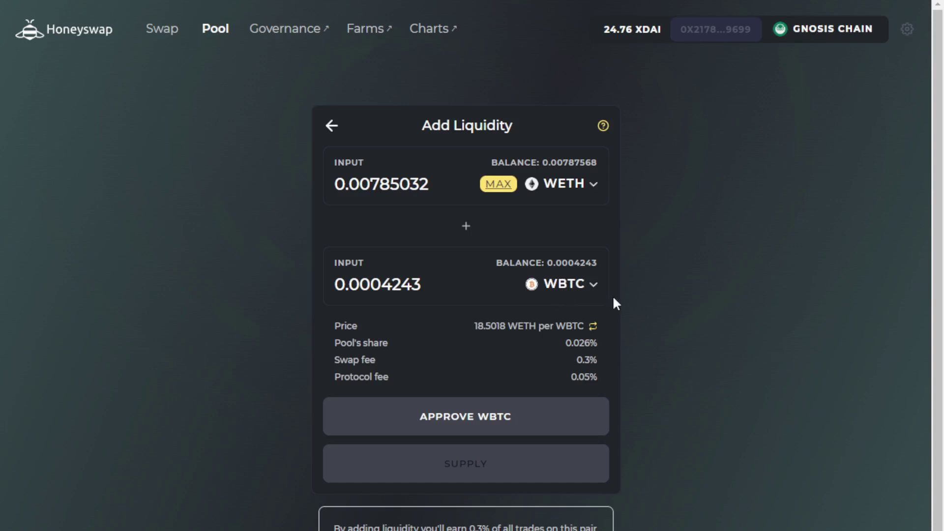
{"action": "left_click", "coordinate": [459, 420]}
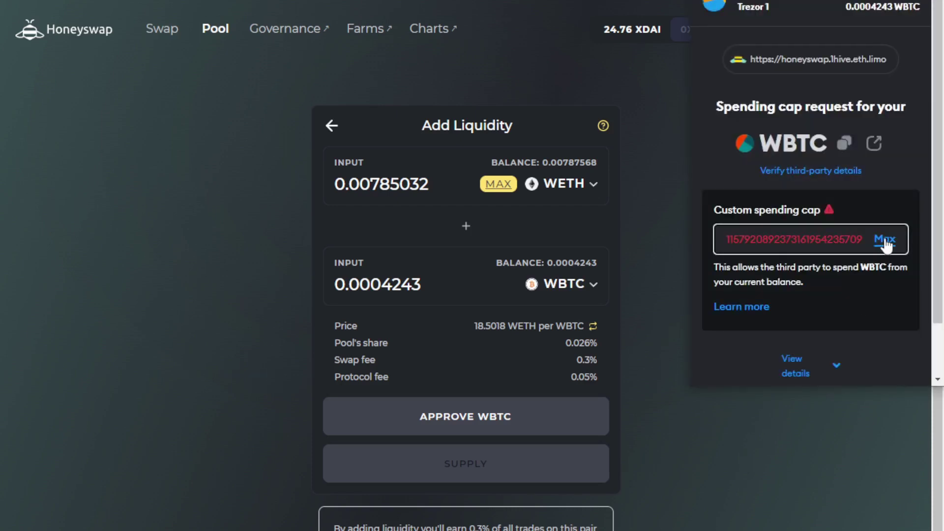
Approve WBTC in MetaMask with a 0.0004243 WBTC spending cap
{"action": "left_click", "coordinate": [884, 240]}
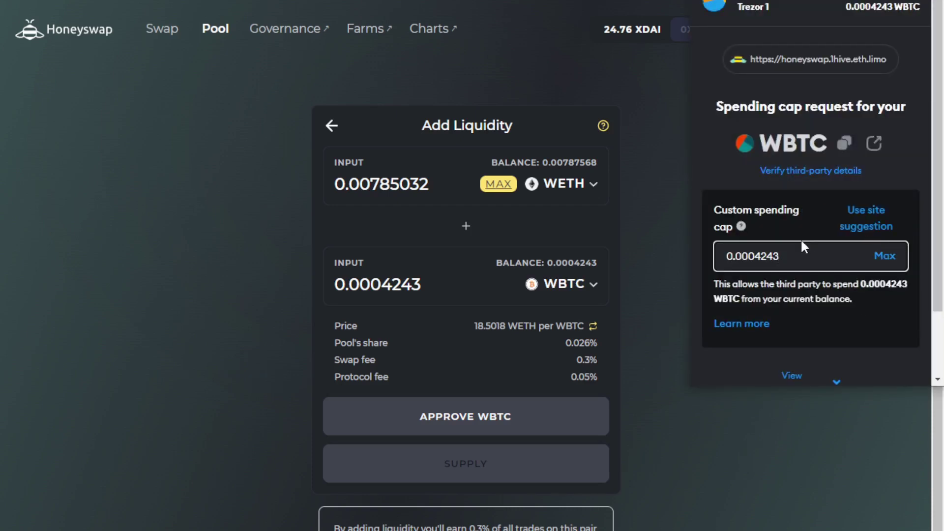
{"action": "scroll", "coordinate": [814, 206], "scroll_direction": "down", "scroll_amount": 2}
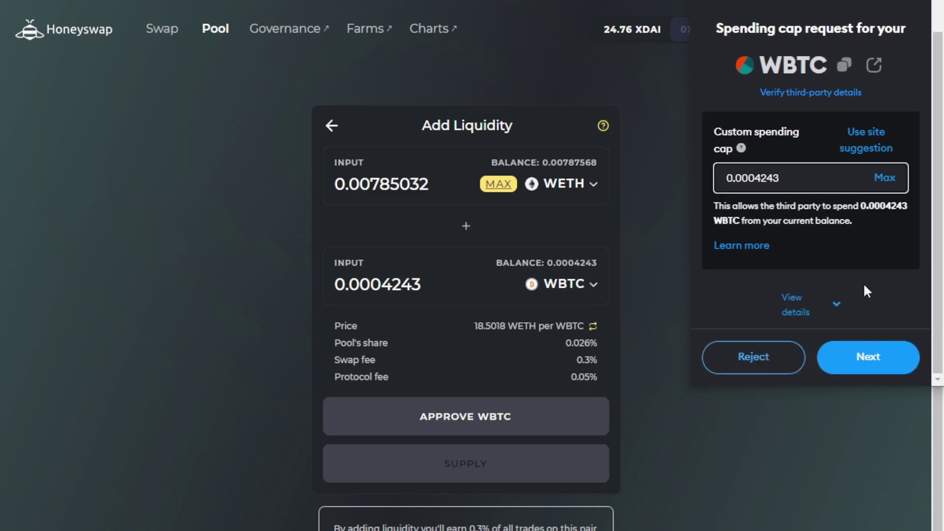
{"action": "left_click", "coordinate": [883, 357]}
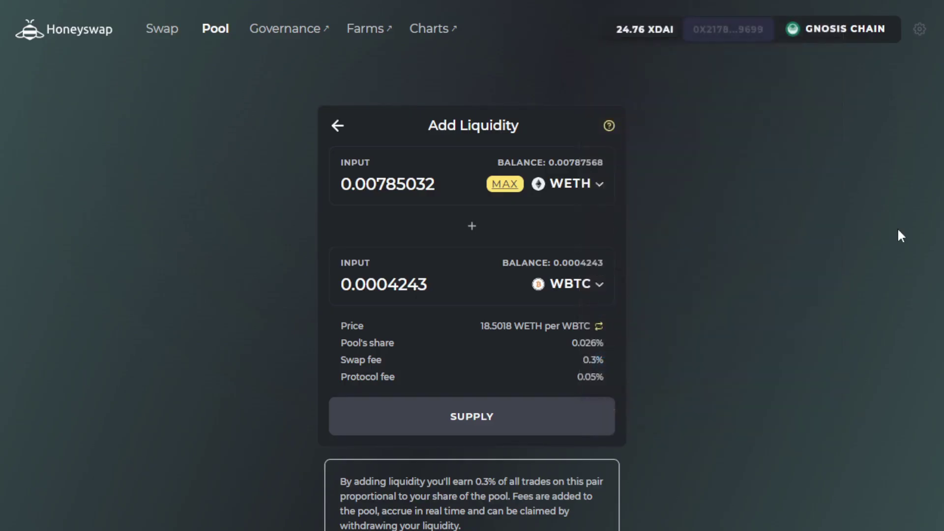
Confirm supplying 0.00785032 WETH and 0.0004243 WBTC and approve it in the wallet
{"action": "left_click", "coordinate": [510, 432]}
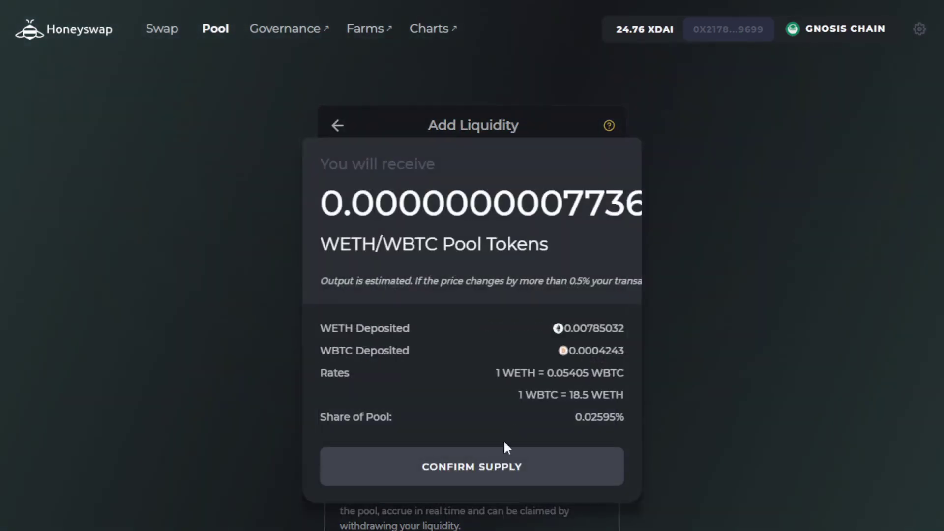
{"action": "left_click", "coordinate": [501, 460]}
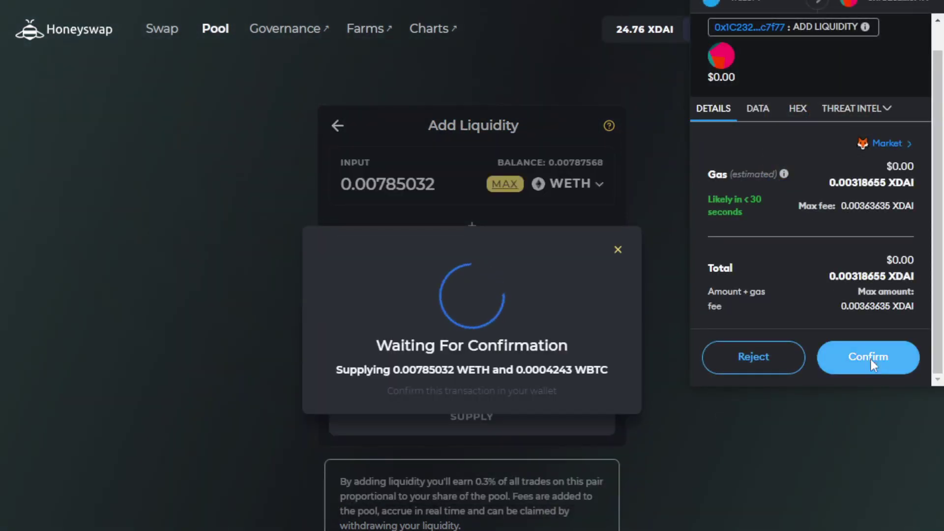
{"action": "left_click", "coordinate": [868, 358]}
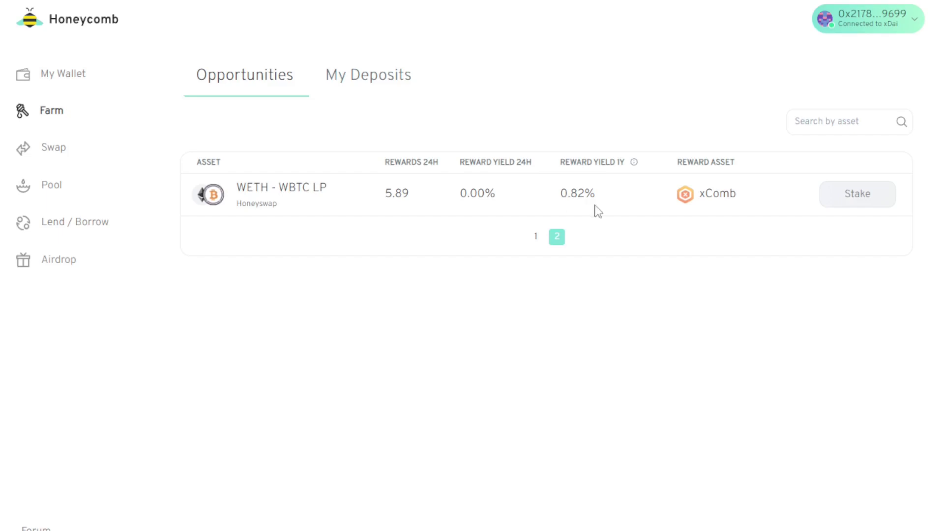
Stake the full $29.423 WETH - WBTC LP balance with a 120-day lock for 2.00x
{"action": "mouse_move", "coordinate": [858, 202]}
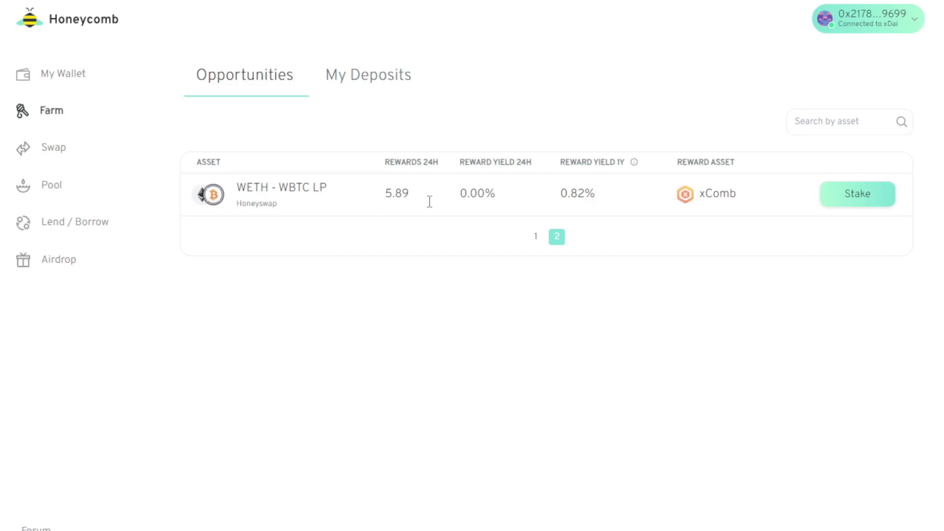
{"action": "left_click", "coordinate": [880, 201]}
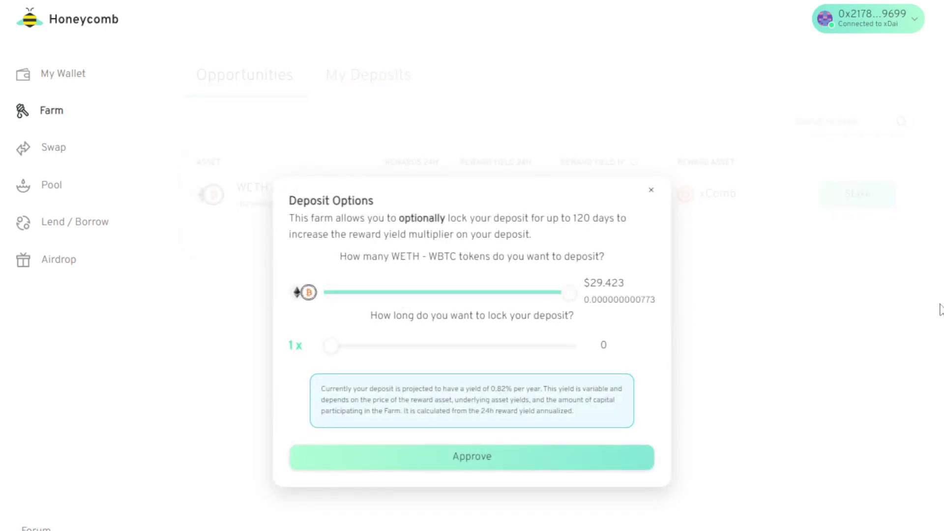
{"action": "left_click_drag", "start_coordinate": [574, 294], "coordinate": [685, 302]}
{"action": "left_click_drag", "start_coordinate": [423, 353], "coordinate": [775, 365]}
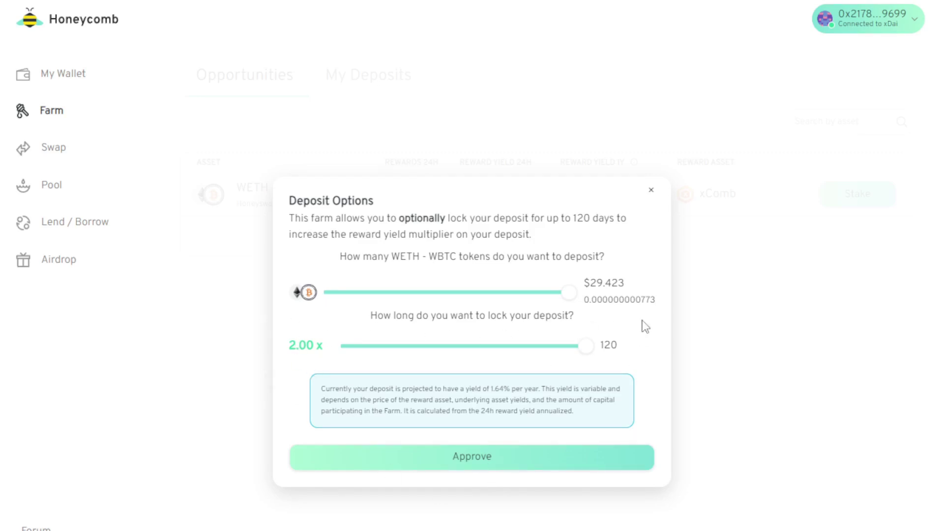
Approve the LP spending cap and deposit the $29.45 WETH-WBTC LP into the farm
{"action": "left_click", "coordinate": [468, 460]}
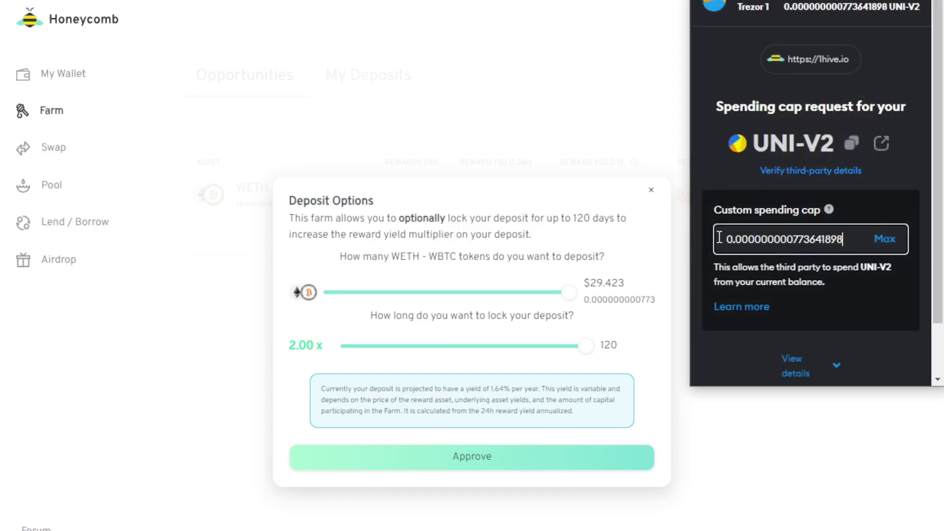
{"action": "scroll", "coordinate": [877, 256], "scroll_direction": "down", "scroll_amount": 3}
{"action": "left_click", "coordinate": [885, 354]}
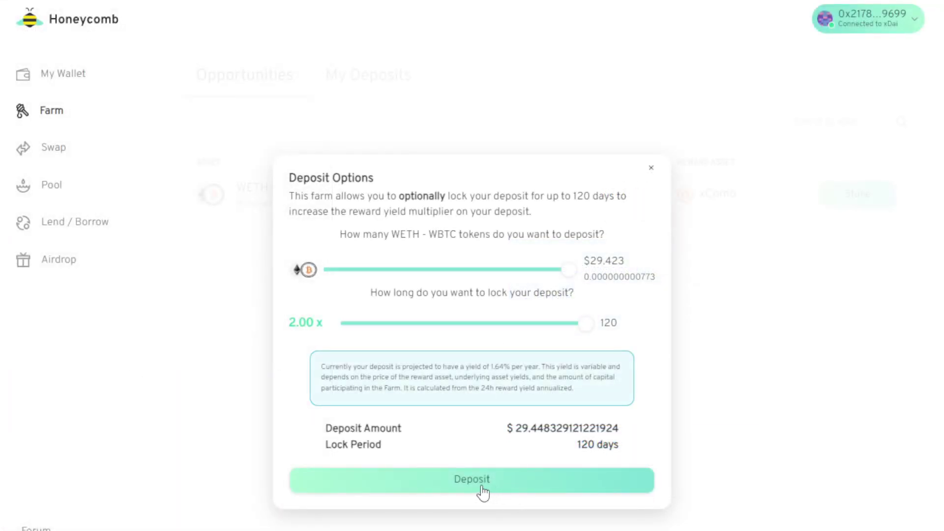
{"action": "left_click", "coordinate": [480, 489]}
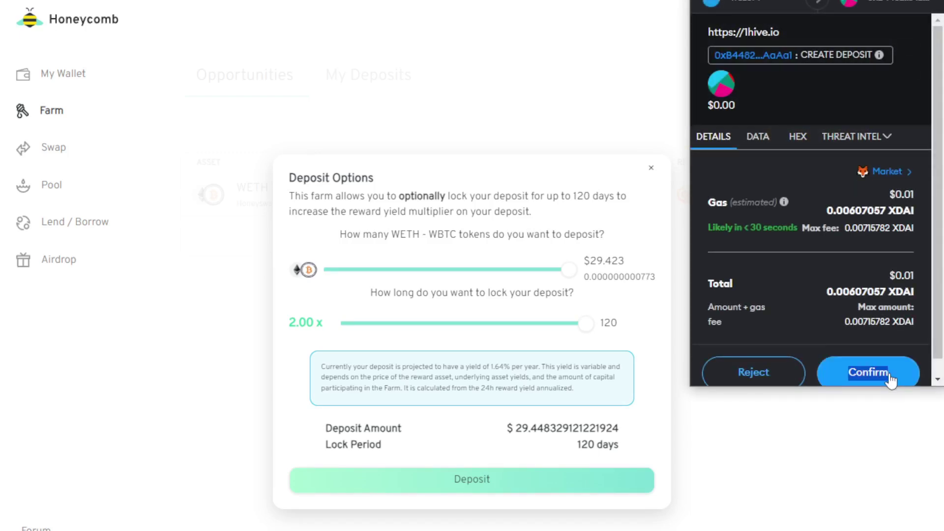
{"action": "left_click", "coordinate": [891, 376]}
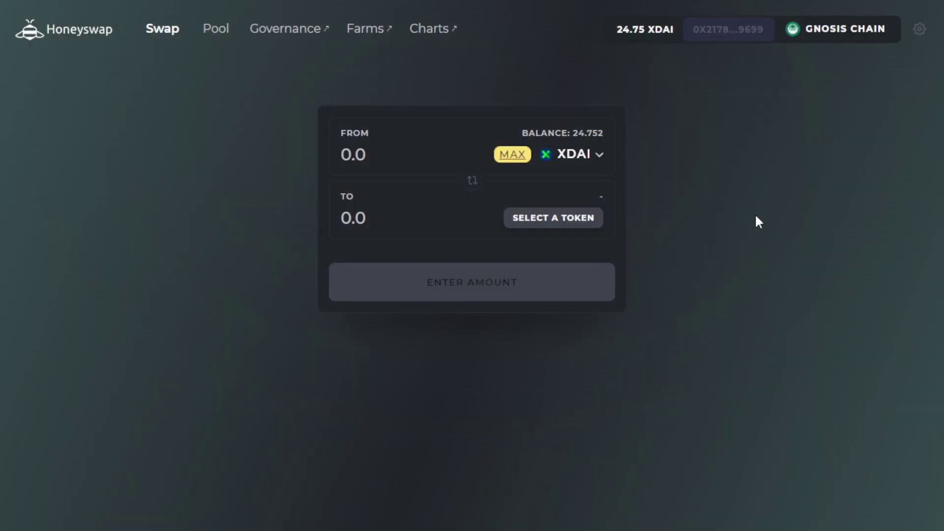
Open MetaMask to check the 24.75 XDAI balance
{"action": "key", "text": "alt+shift+m"}
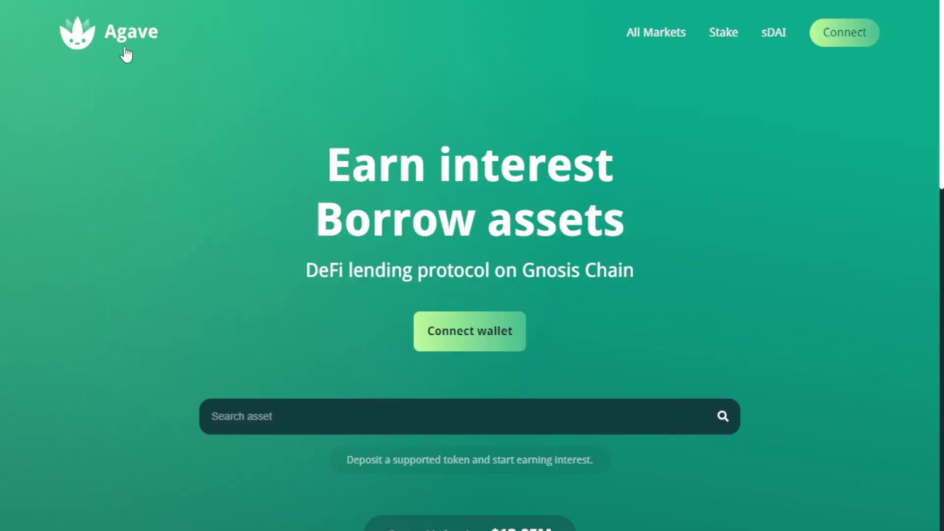
Connect the wallet to Agave and enter a 10 XDAI deposit on the sDAI page
{"action": "left_click", "coordinate": [480, 344]}
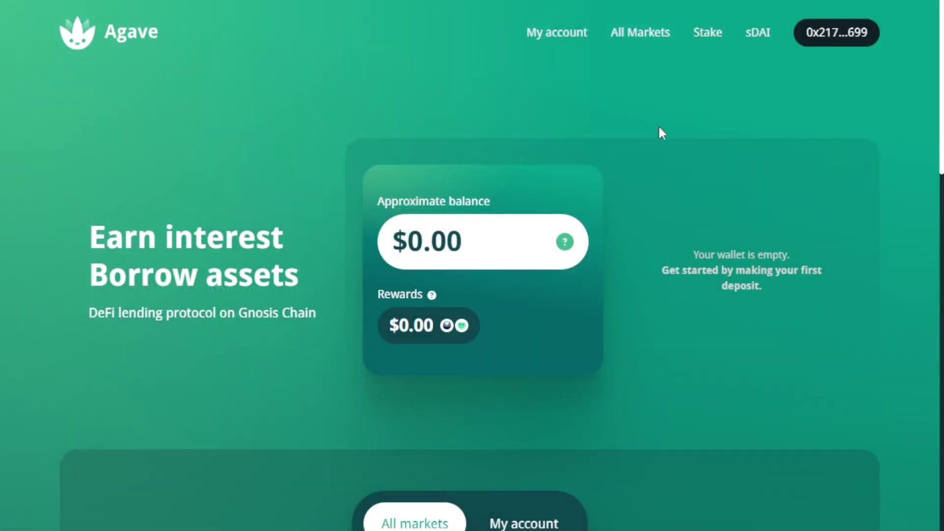
{"action": "left_click", "coordinate": [755, 38]}
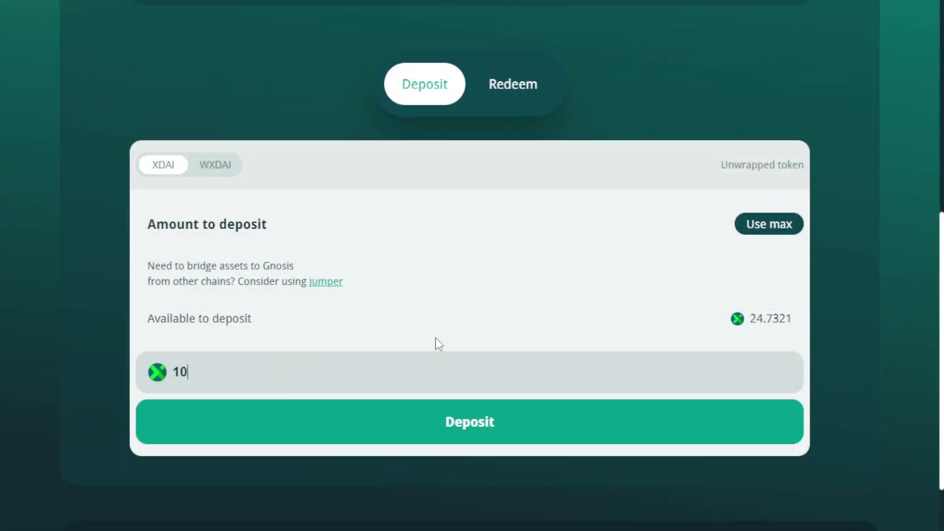
{"action": "left_click", "coordinate": [403, 436]}
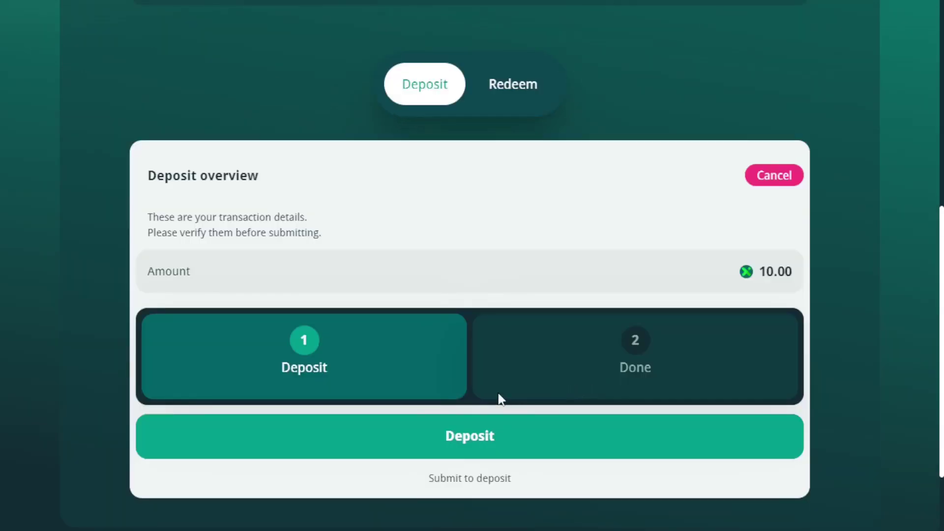
Submit the 10.00 XDAI sDAI deposit and sign it with the Trezor device
{"action": "left_click", "coordinate": [527, 444]}
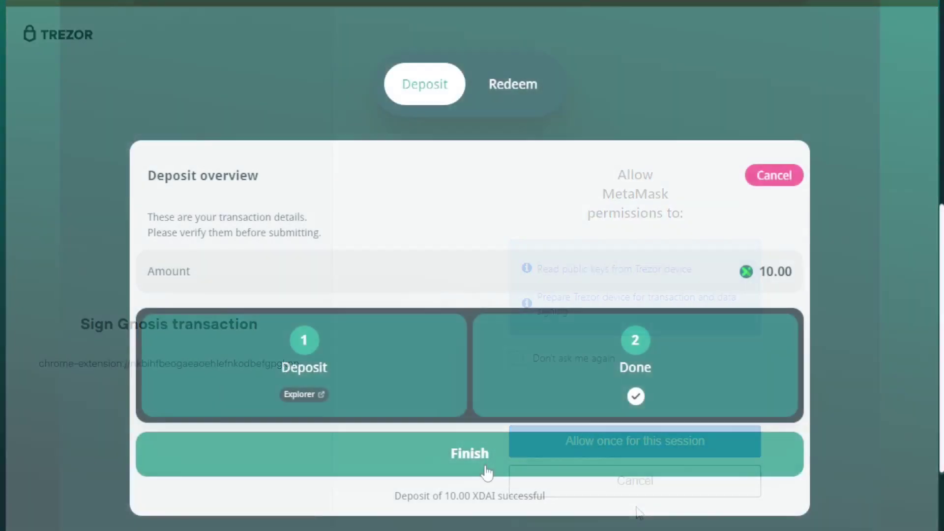
{"action": "left_click", "coordinate": [486, 472]}
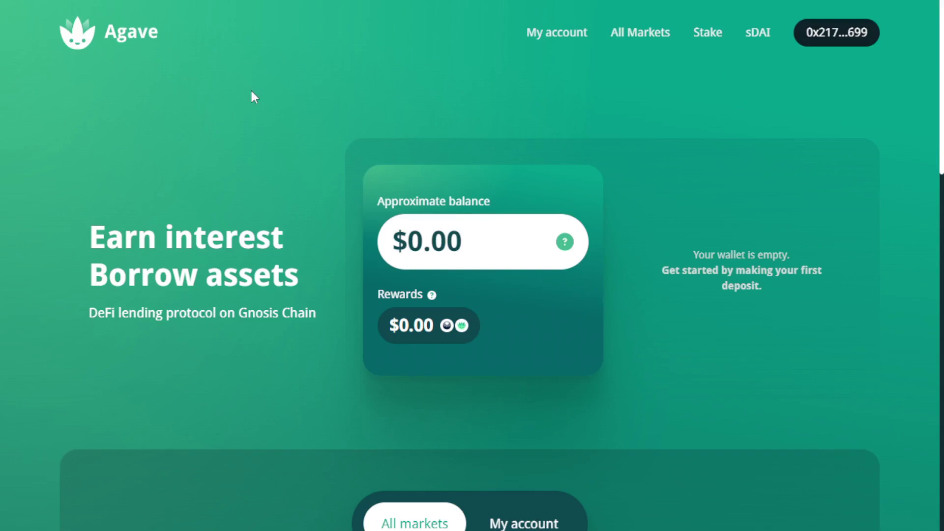
Bring up the sDAI market page with its $1.46M reserve and 8.24% utilization
{"action": "scroll", "coordinate": [265, 99], "scroll_direction": "down", "scroll_amount": 15}
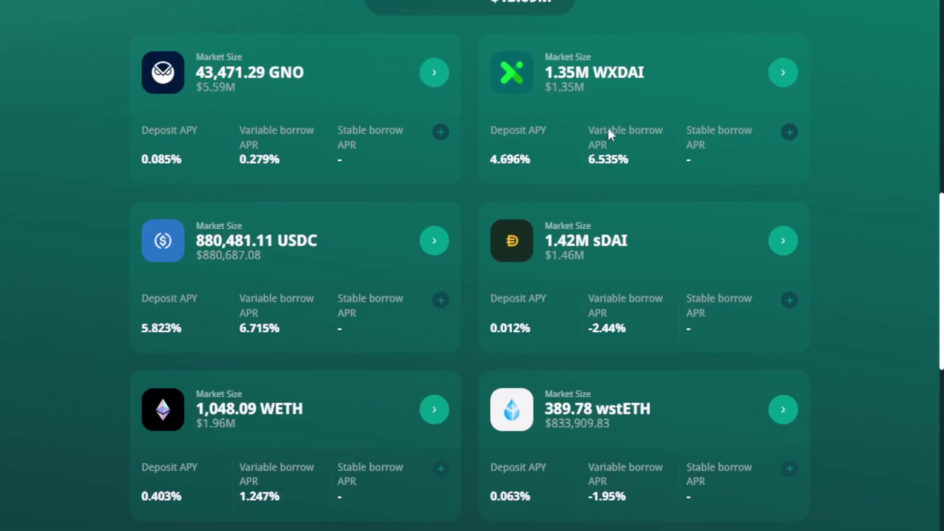
{"action": "left_click", "coordinate": [784, 243]}
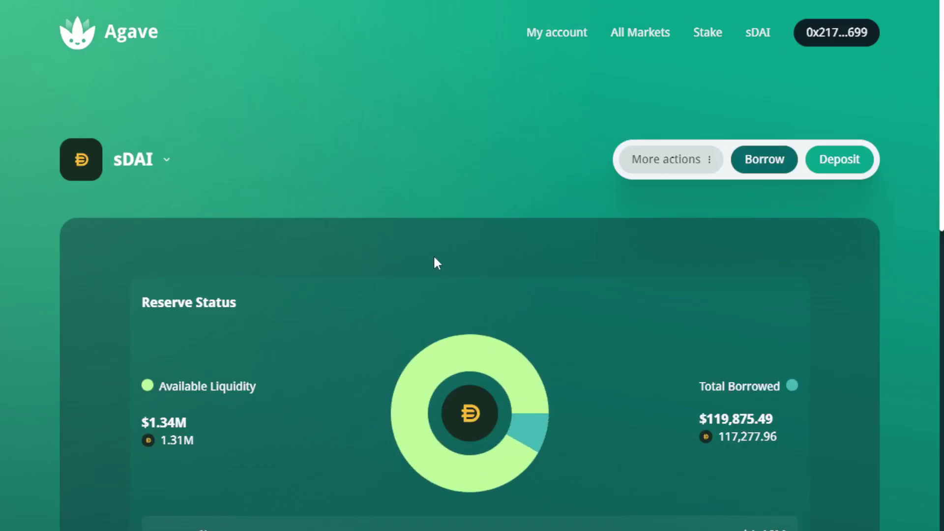
{"action": "scroll", "coordinate": [297, 132], "scroll_direction": "down", "scroll_amount": 6}
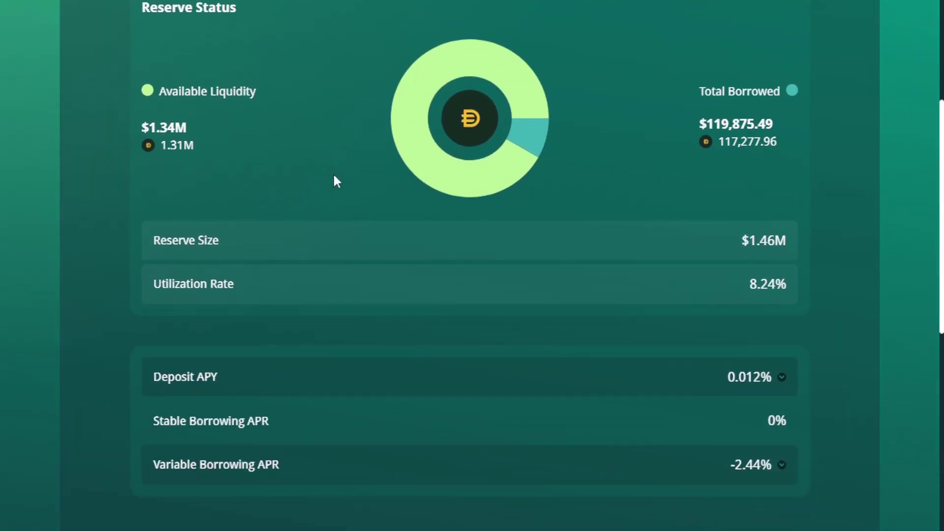
Enter 4 sDAI in the deposit form and approve the sDAI spending cap
{"action": "scroll", "coordinate": [341, 182], "scroll_direction": "down", "scroll_amount": 5}
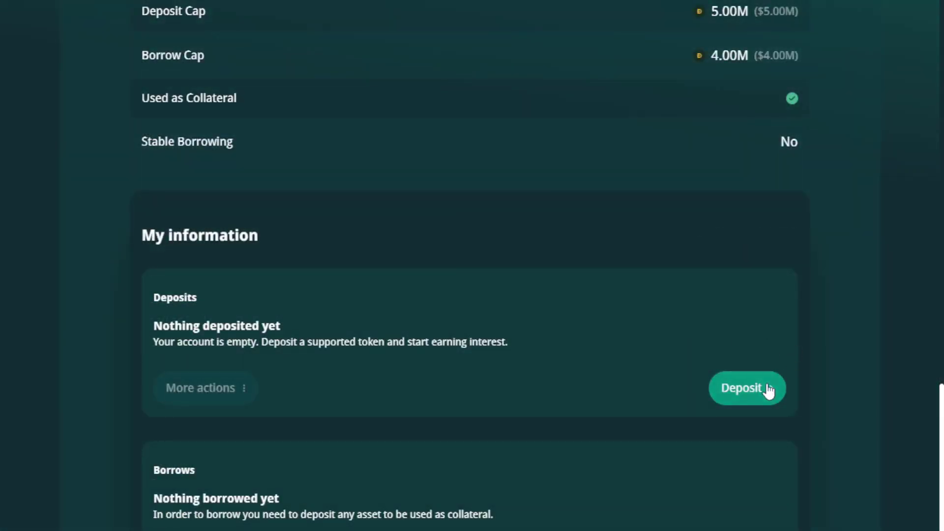
{"action": "left_click", "coordinate": [771, 390]}
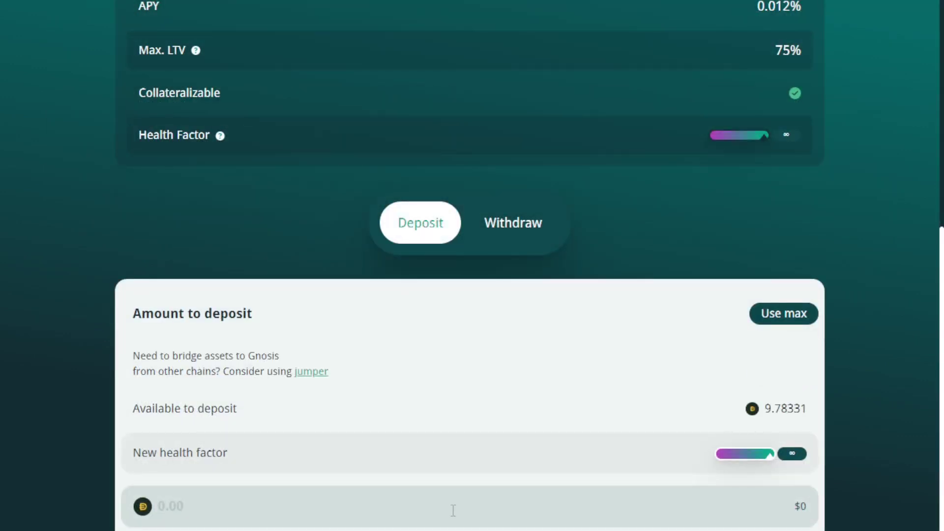
{"action": "left_click", "coordinate": [452, 511]}
{"action": "type", "text": "4.78331"}
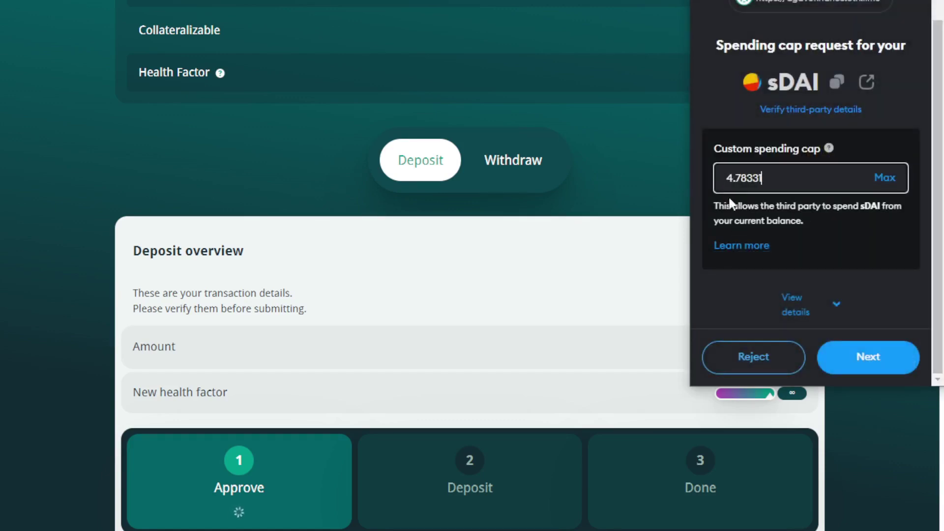
{"action": "left_click", "coordinate": [867, 361]}
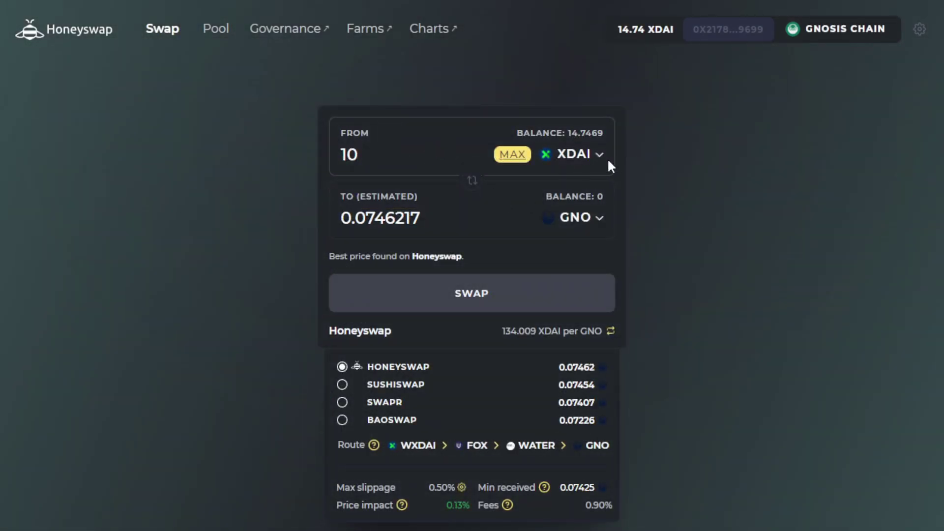
Confirm the 10 XDAI to 0.0746 GNO swap and let the Trezor sign it
{"action": "left_click", "coordinate": [485, 295]}
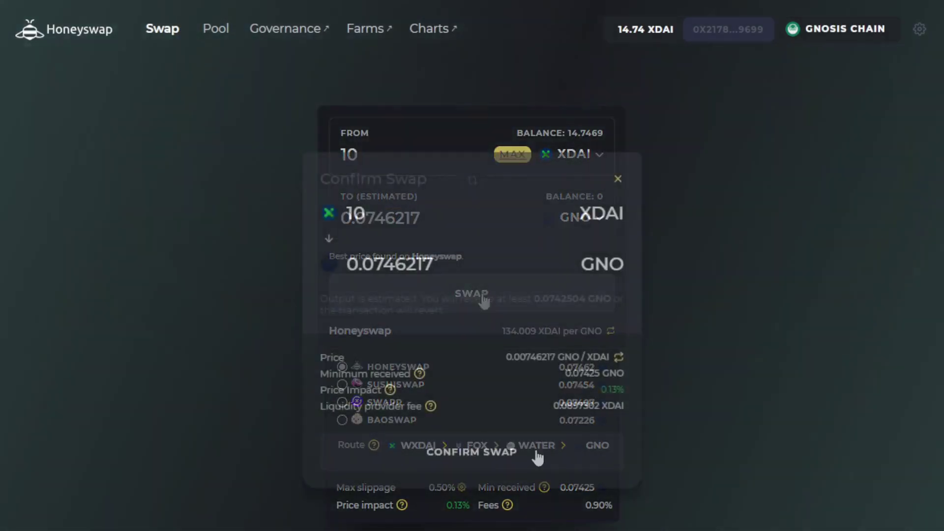
{"action": "left_click", "coordinate": [537, 456]}
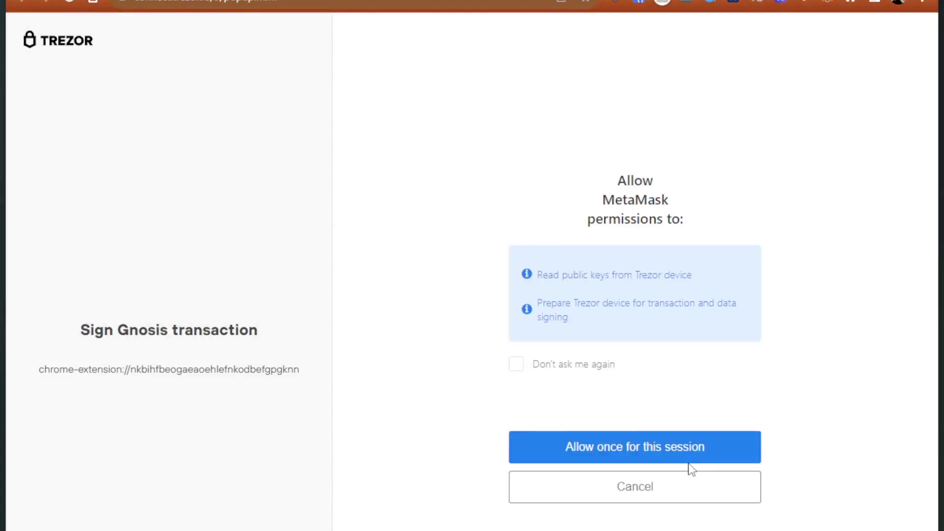
{"action": "left_click", "coordinate": [706, 464]}
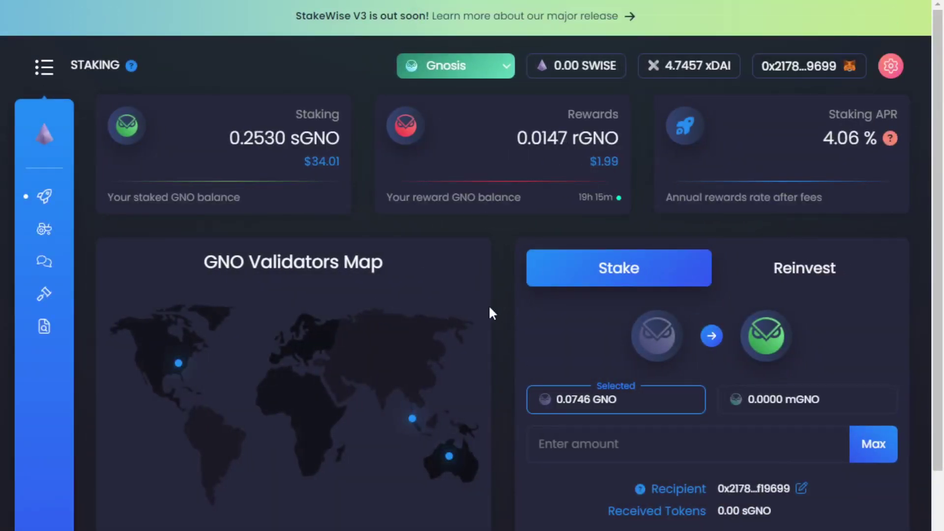
Fill the stake amount with the full 0.0746 GNO balance using Max
{"action": "left_click", "coordinate": [874, 457]}
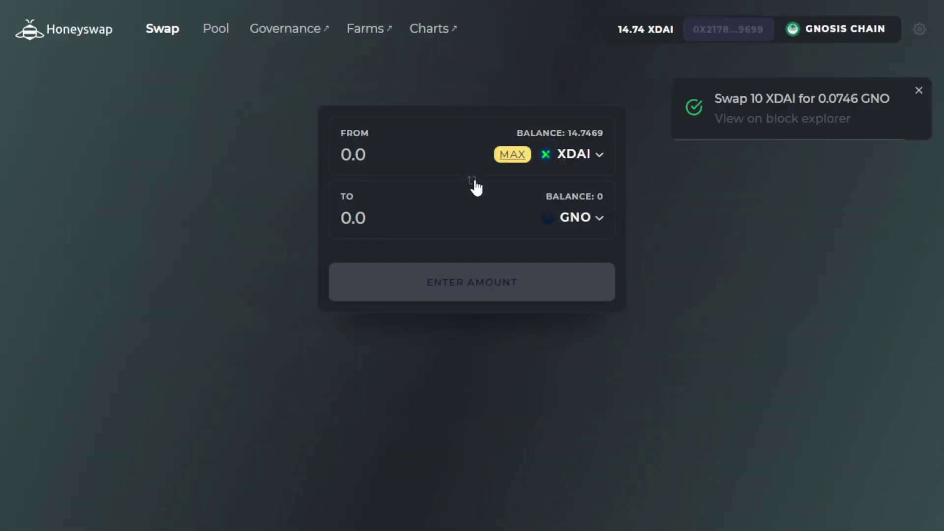
Reverse the swap direction and choose sGNO as the token to receive
{"action": "left_click", "coordinate": [473, 182]}
{"action": "left_click", "coordinate": [598, 216]}
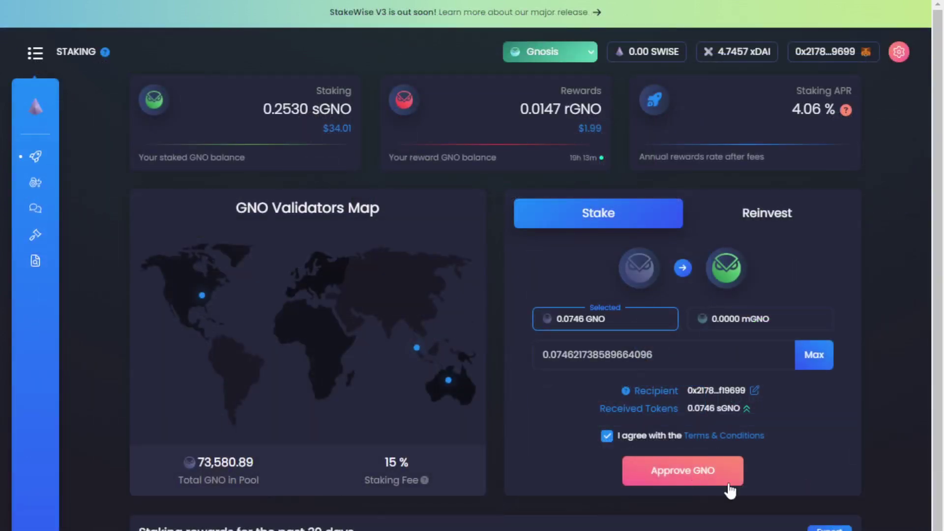
Approve the GNO spending cap for the 0.0746 GNO stake, copying the cap value
{"action": "left_click", "coordinate": [705, 480]}
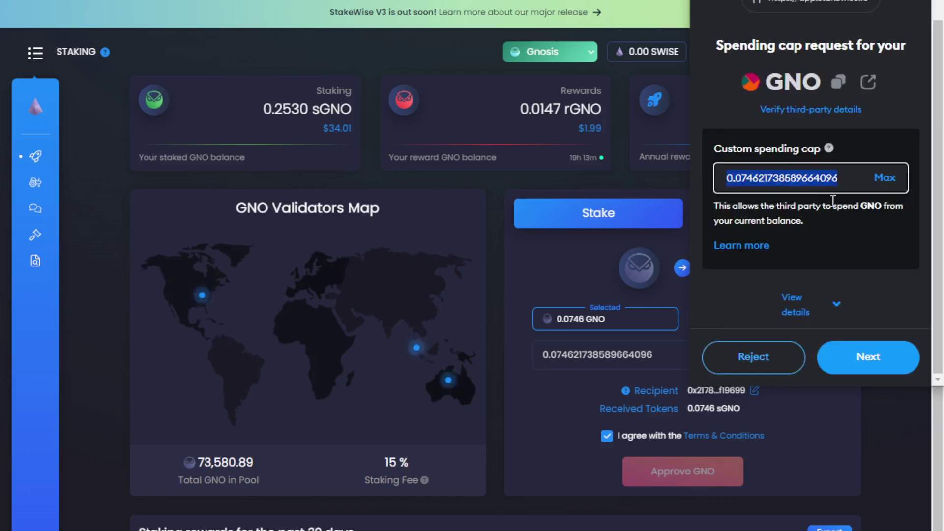
{"action": "right_click", "coordinate": [777, 183]}
{"action": "left_click", "coordinate": [712, 224]}
{"action": "left_click", "coordinate": [880, 364]}
{"action": "left_click", "coordinate": [880, 364]}
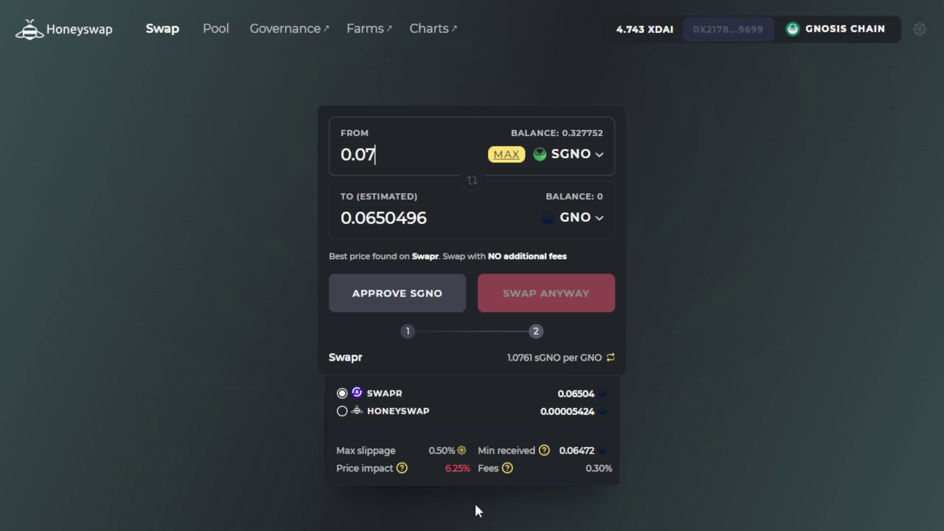
Start a new Add Liquidity form from the Pool page and open the first token list
{"action": "left_click", "coordinate": [219, 30]}
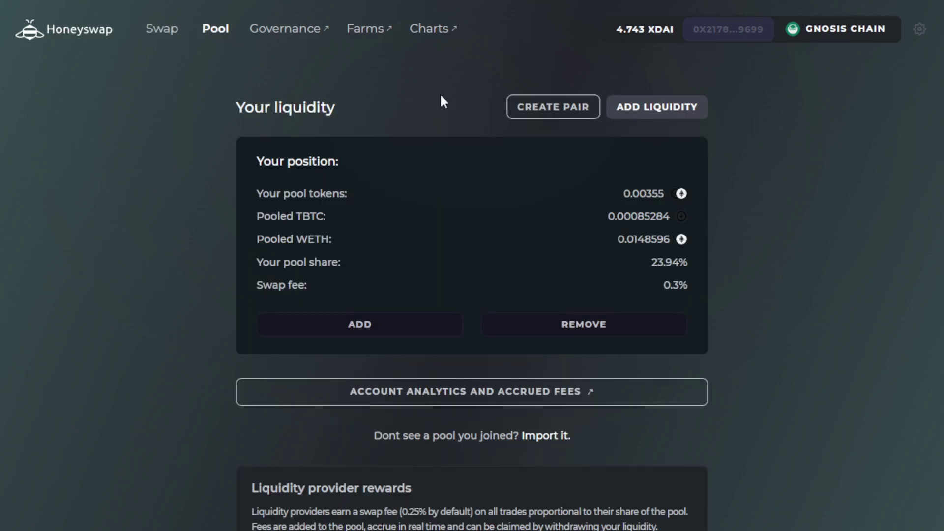
{"action": "left_click", "coordinate": [654, 113]}
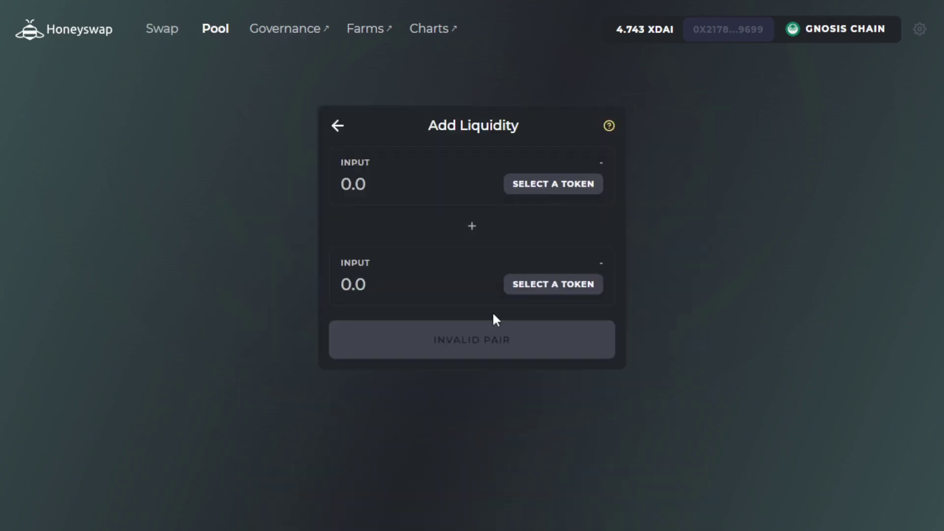
{"action": "left_click", "coordinate": [577, 194]}
Swap 2 XDAI for roughly 0.0149 GNO and approve the transaction in the wallet
{"action": "left_click", "coordinate": [554, 196]}
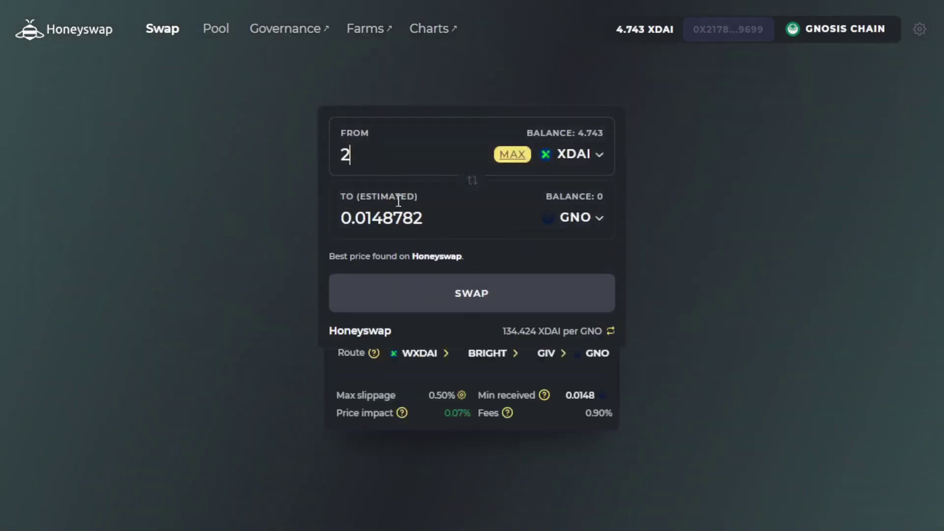
{"action": "left_click", "coordinate": [501, 300]}
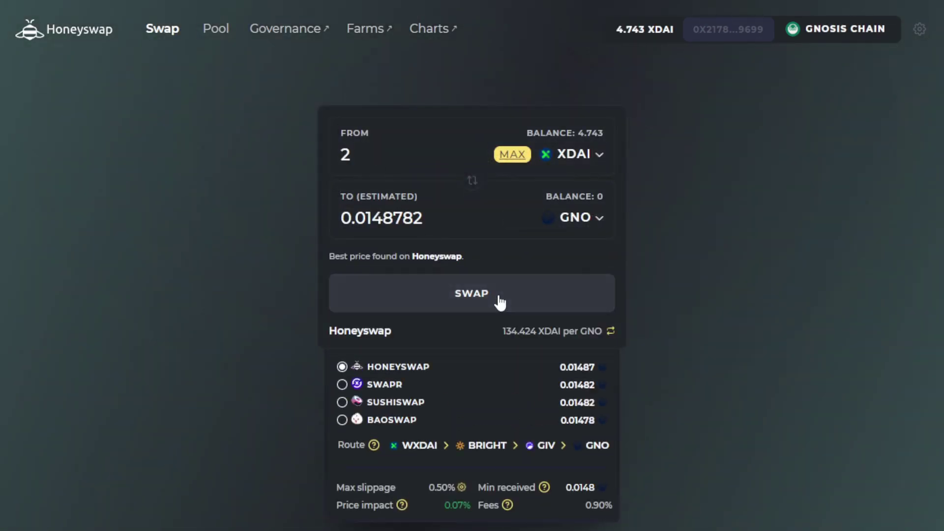
{"action": "left_click", "coordinate": [515, 447]}
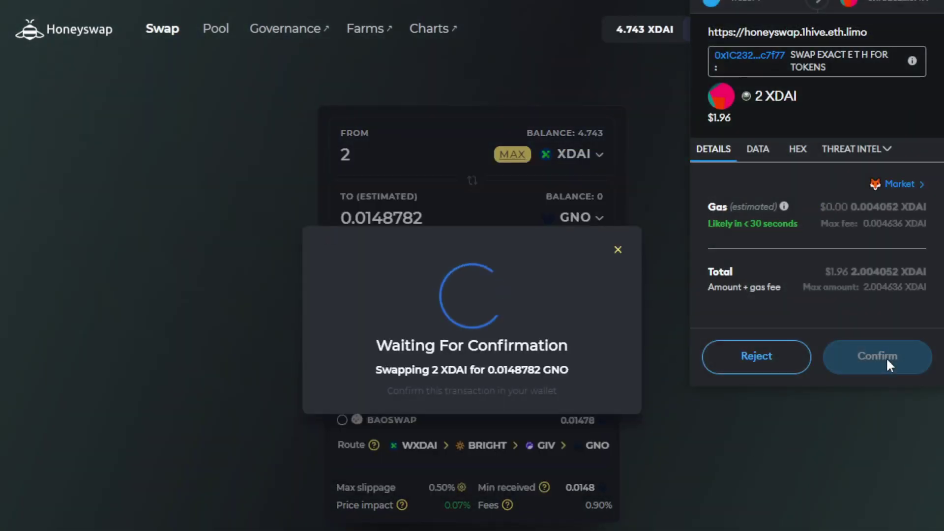
{"action": "left_click", "coordinate": [886, 357]}
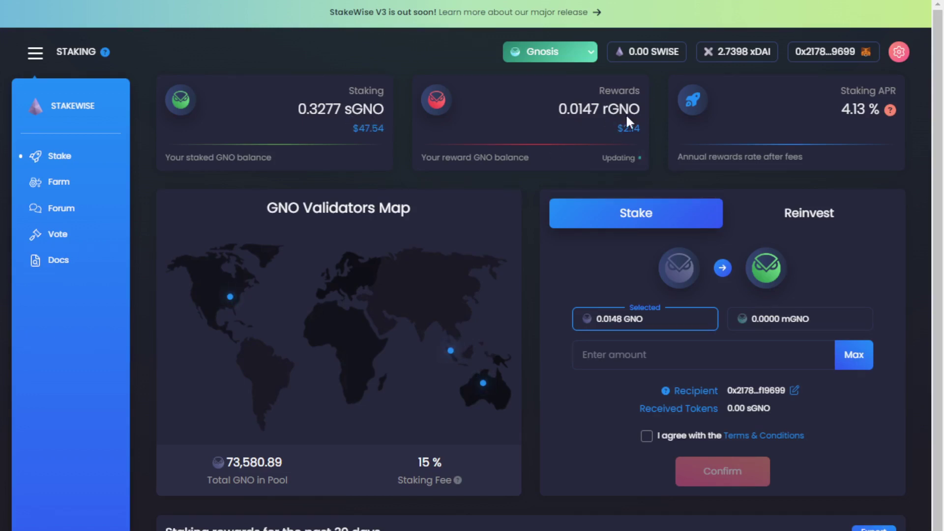
Show StakeWise's Reinvest form for rGNO rewards
{"action": "left_click", "coordinate": [822, 226]}
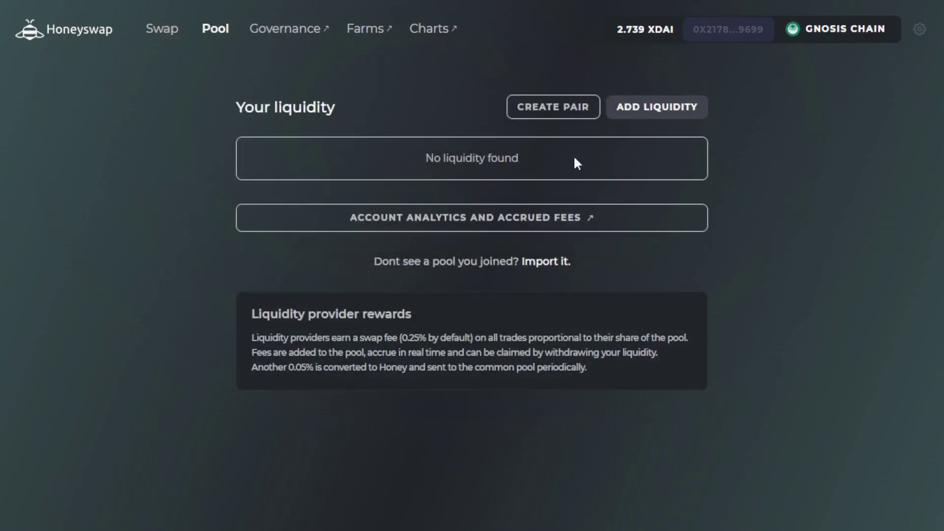
Pair rGNO with GNO for 0.007 GNO and inspect the computed rGNO amount
{"action": "left_click", "coordinate": [583, 294]}
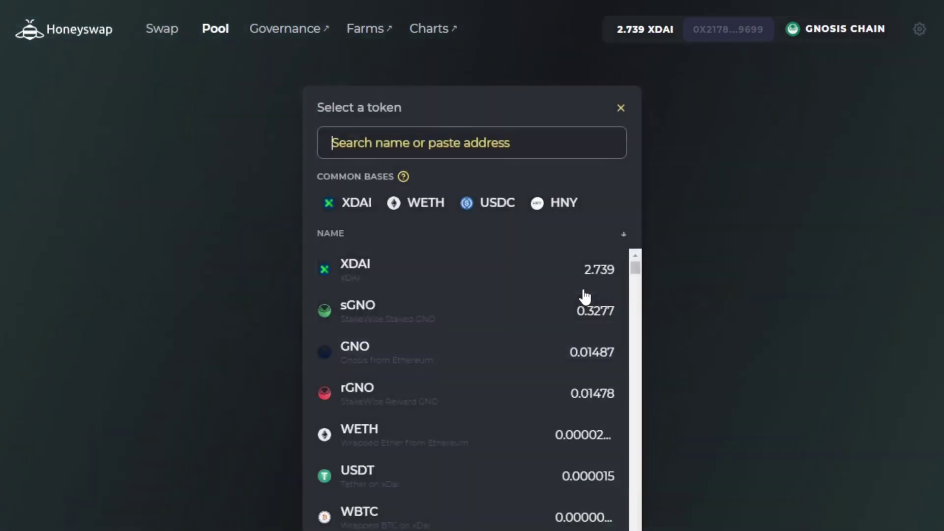
{"action": "left_click", "coordinate": [397, 352]}
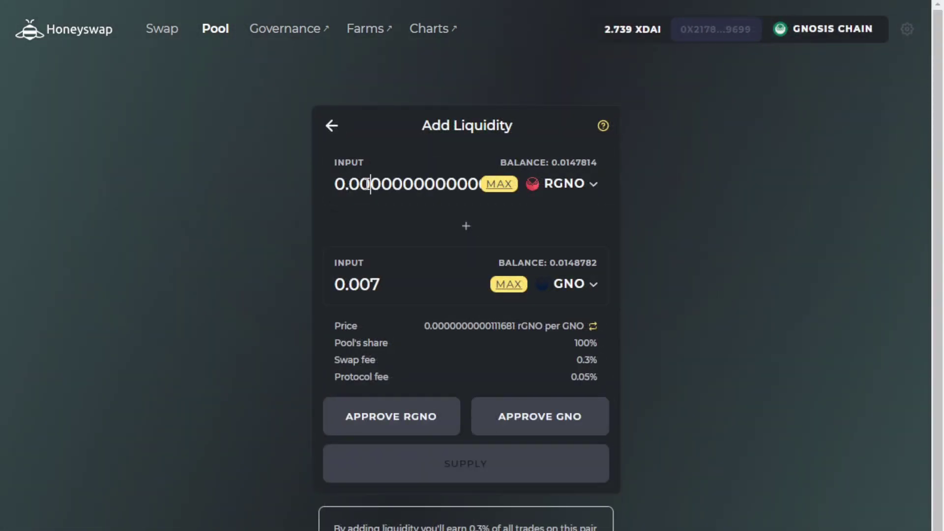
{"action": "left_click_drag", "start_coordinate": [344, 185], "coordinate": [521, 184]}
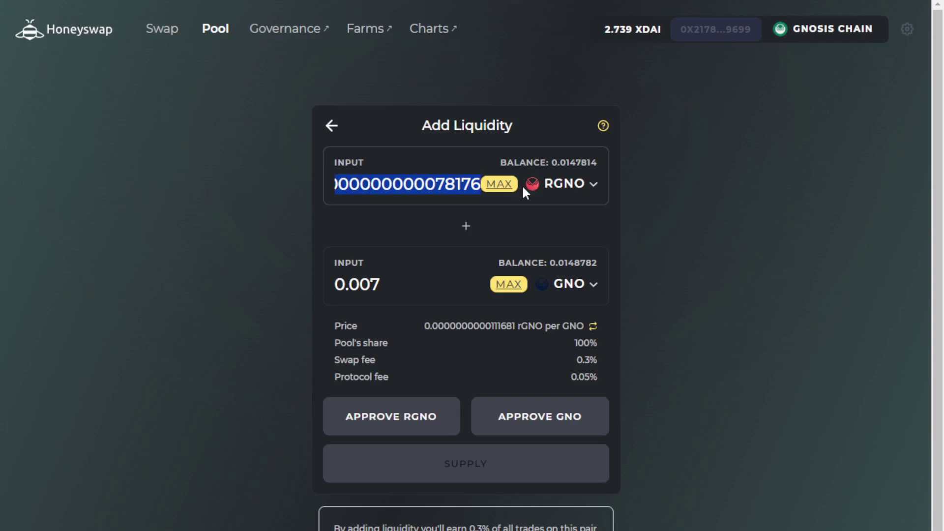
{"action": "left_click", "coordinate": [411, 190]}
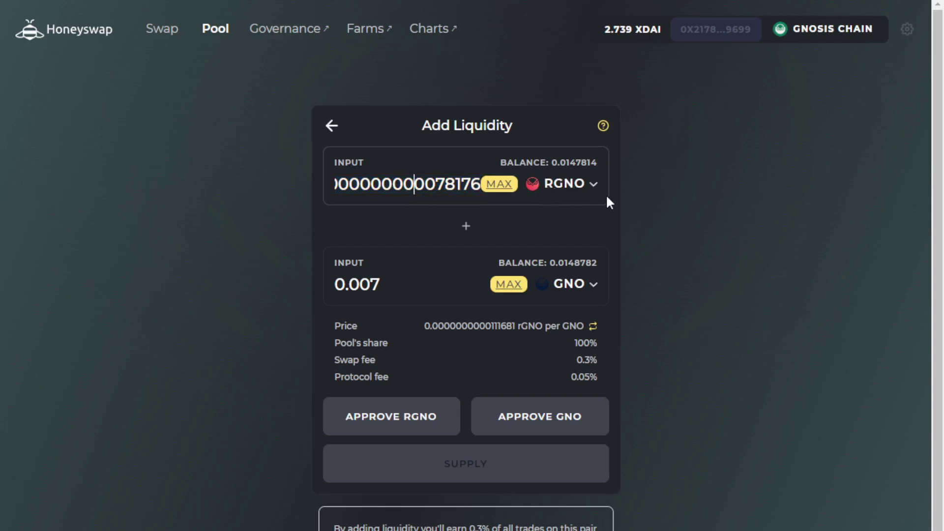
{"action": "left_click", "coordinate": [425, 187]}
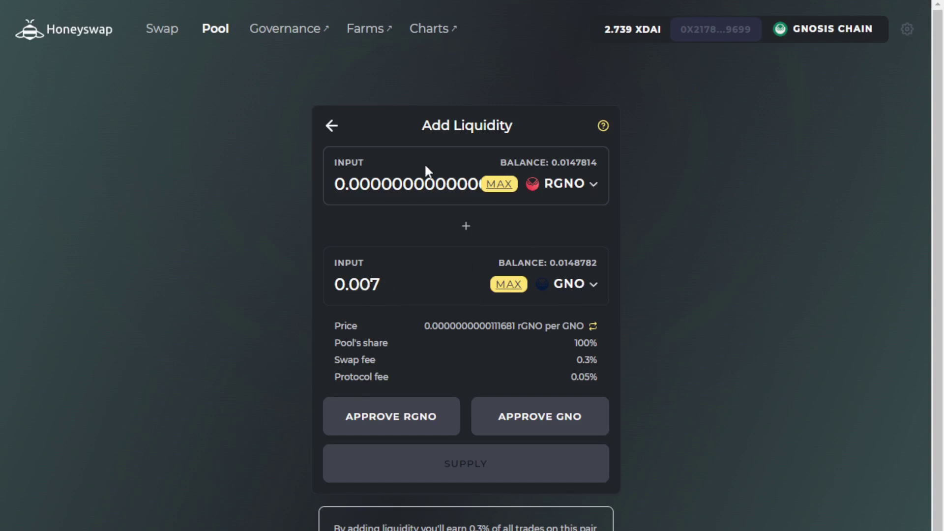
Approve rGNO and supply 0.0000000000000781 rGNO with 0.007 GNO to the rGNO/GNO pool
{"action": "left_click", "coordinate": [386, 409]}
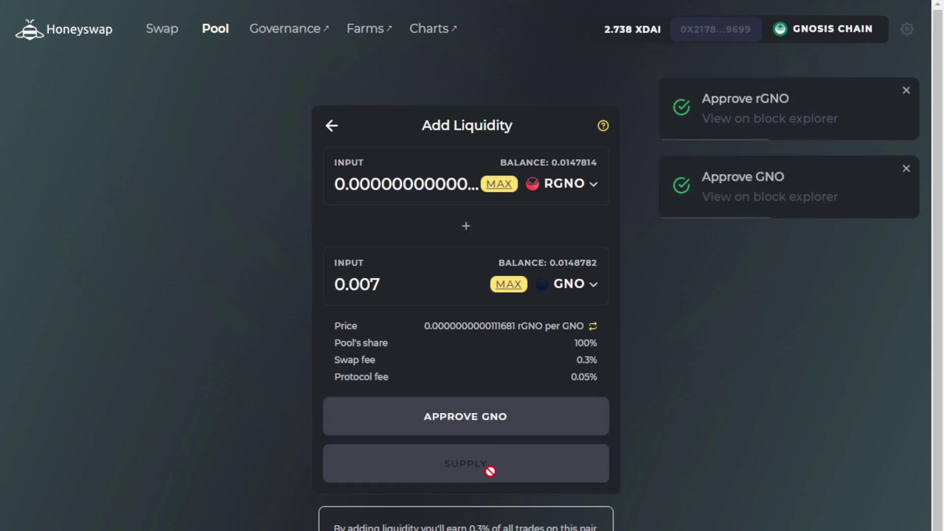
{"action": "left_click", "coordinate": [514, 417]}
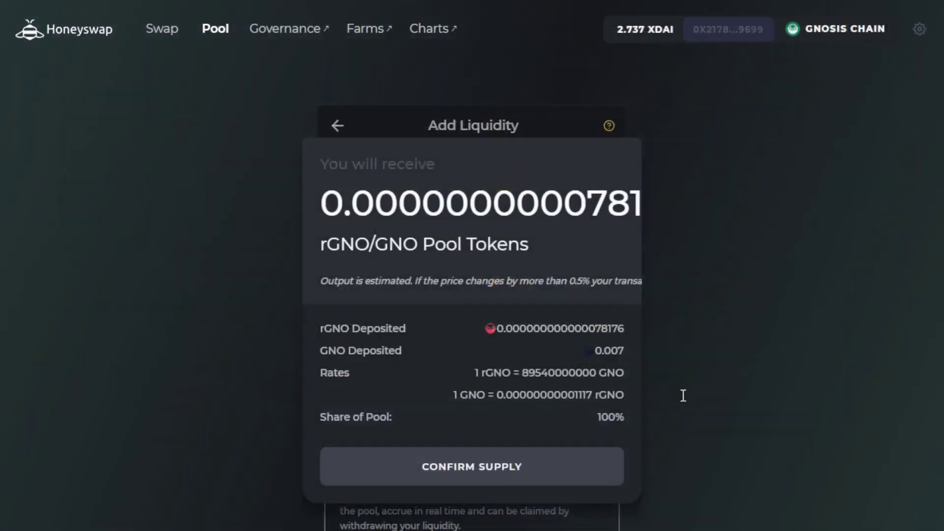
{"action": "left_click", "coordinate": [524, 458]}
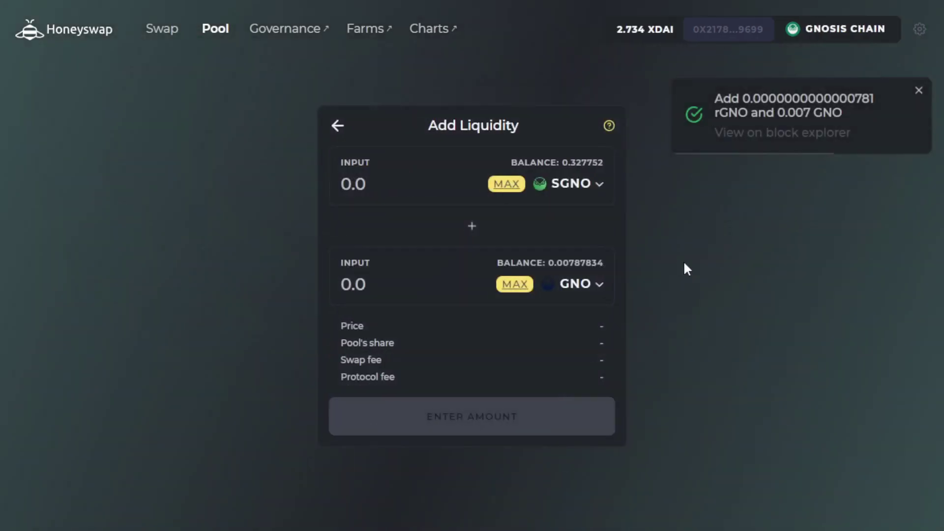
Supply the entire GNO balance with about 0.00697 sGNO to the sGNO/GNO pool, approving sGNO
{"action": "left_click", "coordinate": [515, 284]}
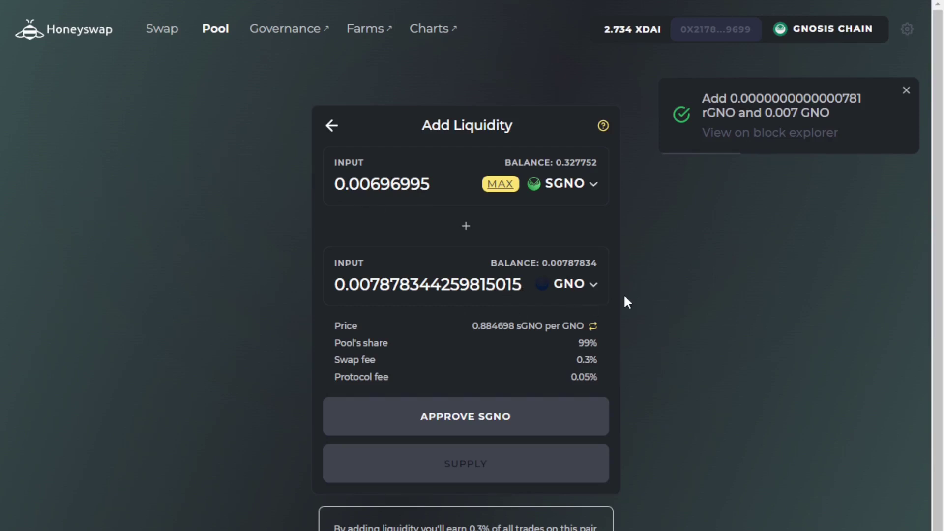
{"action": "left_click", "coordinate": [586, 412]}
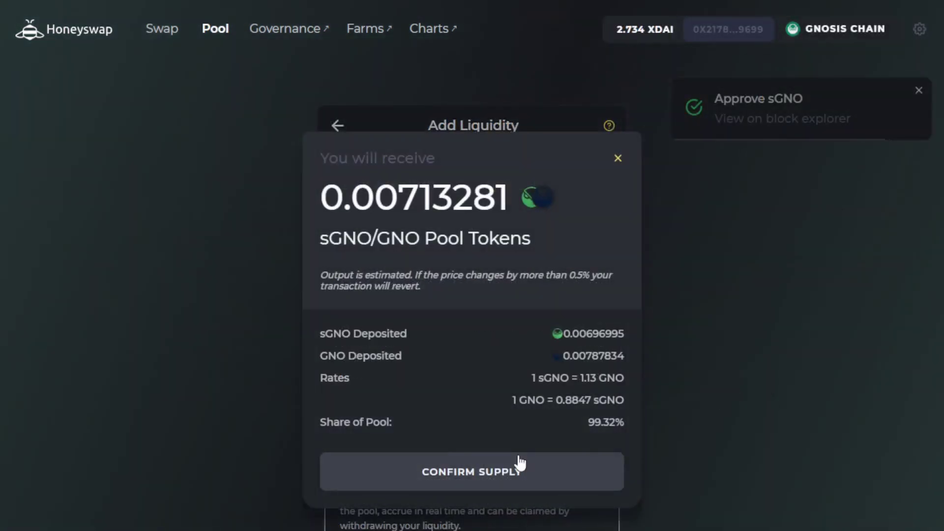
{"action": "left_click", "coordinate": [520, 465]}
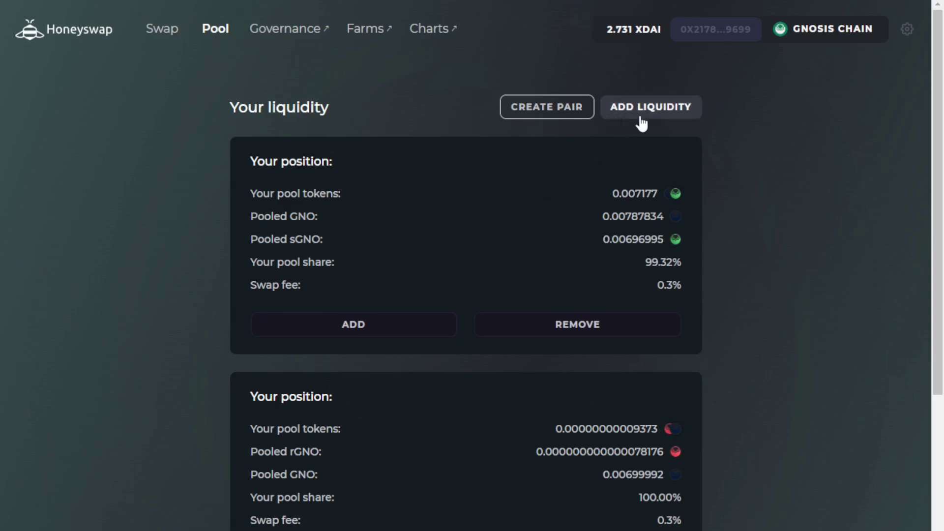
Start a new sGNO/rGNO pool with 0.01 sGNO and review its creation
{"action": "left_click", "coordinate": [649, 119]}
{"action": "left_click", "coordinate": [568, 285]}
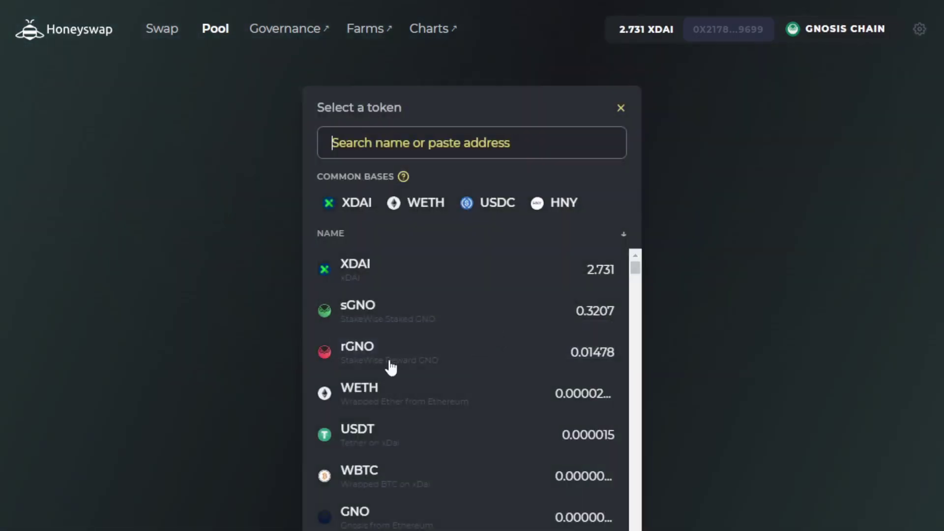
{"action": "left_click", "coordinate": [388, 366]}
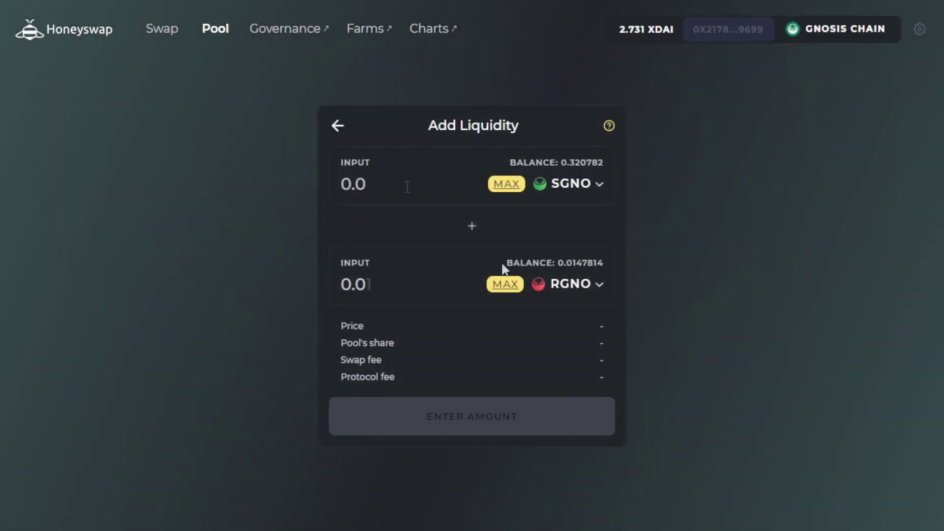
{"action": "left_click", "coordinate": [407, 187]}
{"action": "type", "text": "0.01"}
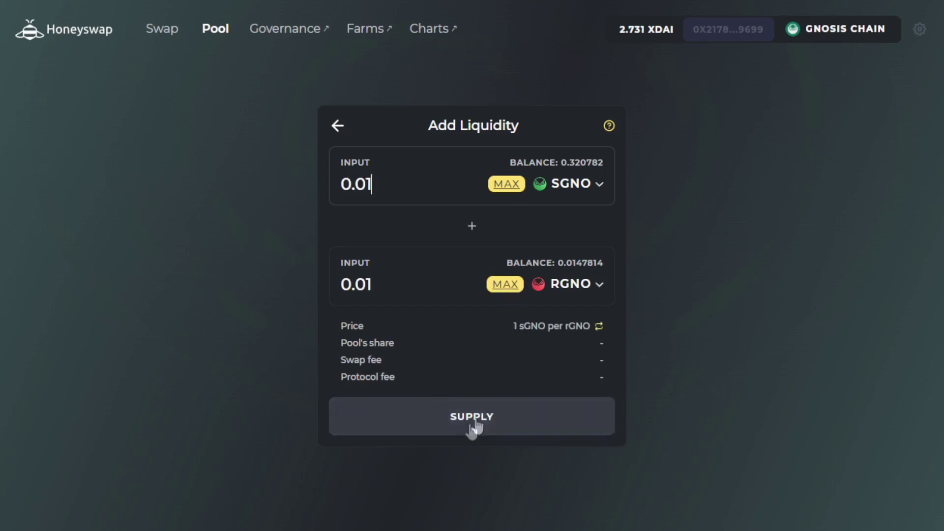
{"action": "left_click", "coordinate": [484, 423]}
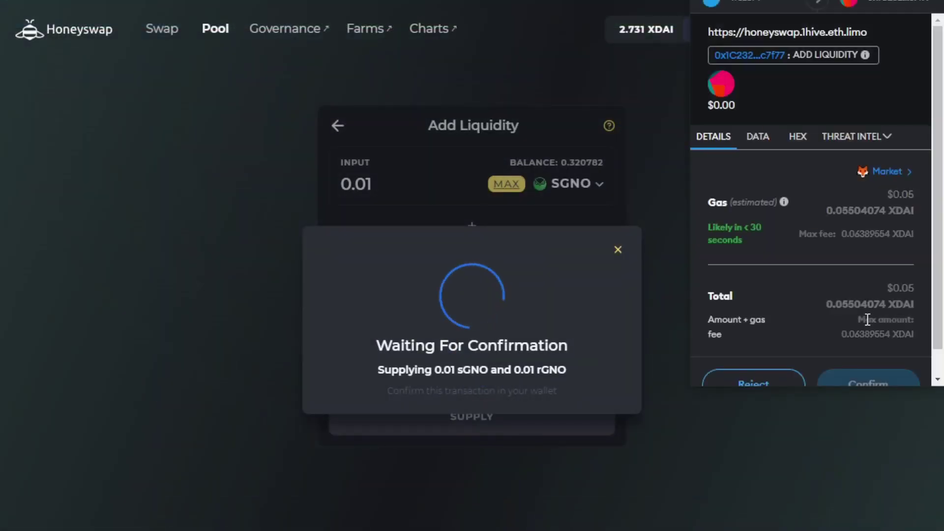
On the swap page, set rGNO as the source token using its entire balance
{"action": "scroll", "coordinate": [893, 318], "scroll_direction": "down", "scroll_amount": 1}
{"action": "left_click", "coordinate": [894, 365]}
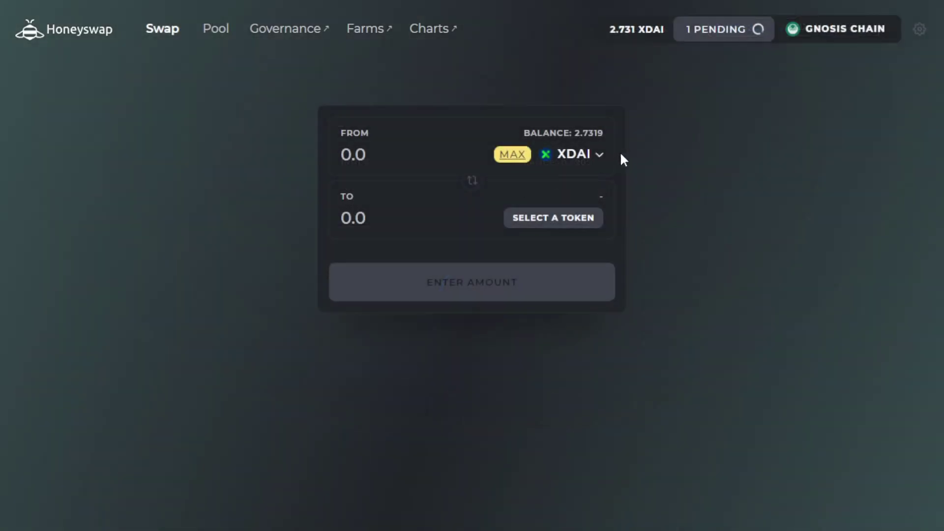
{"action": "left_click", "coordinate": [597, 153]}
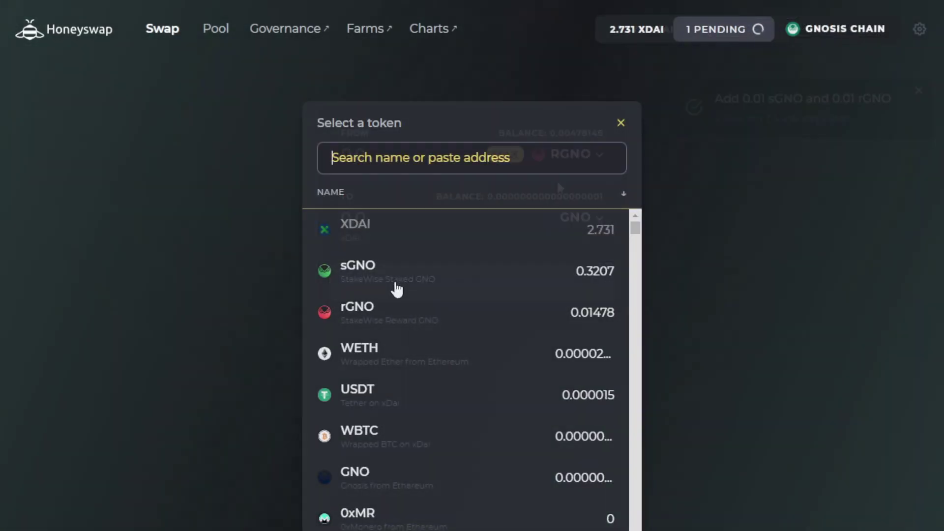
{"action": "left_click", "coordinate": [374, 312]}
{"action": "left_click", "coordinate": [504, 155]}
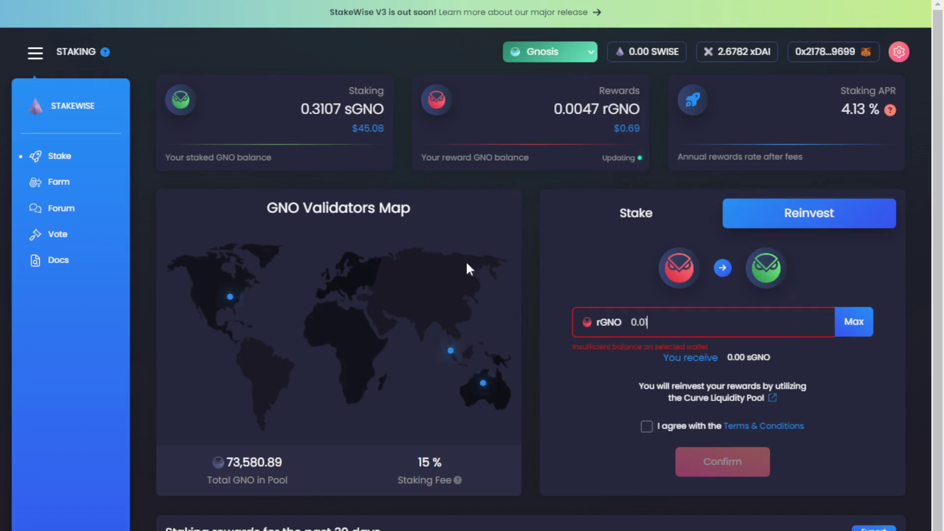
Switch StakeWise from the Reinvest form to the Stake form for GNO
{"action": "left_click", "coordinate": [654, 217]}
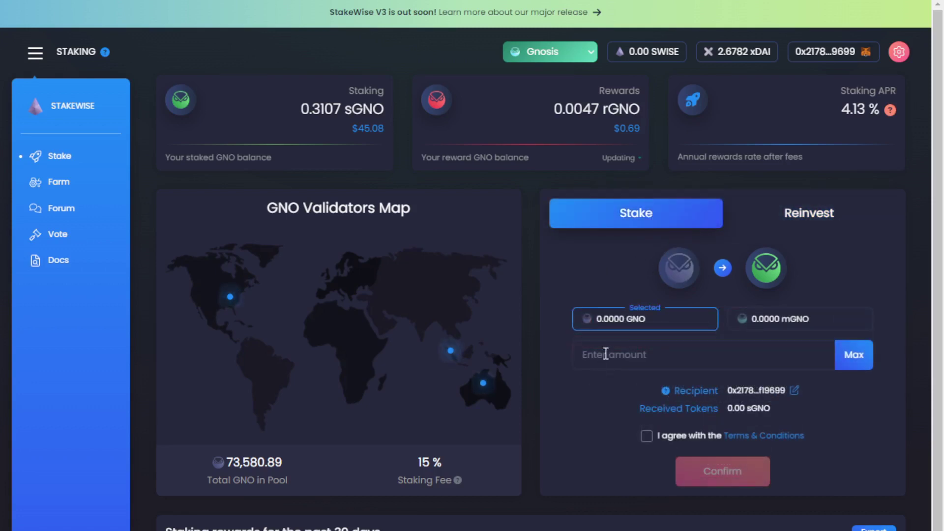